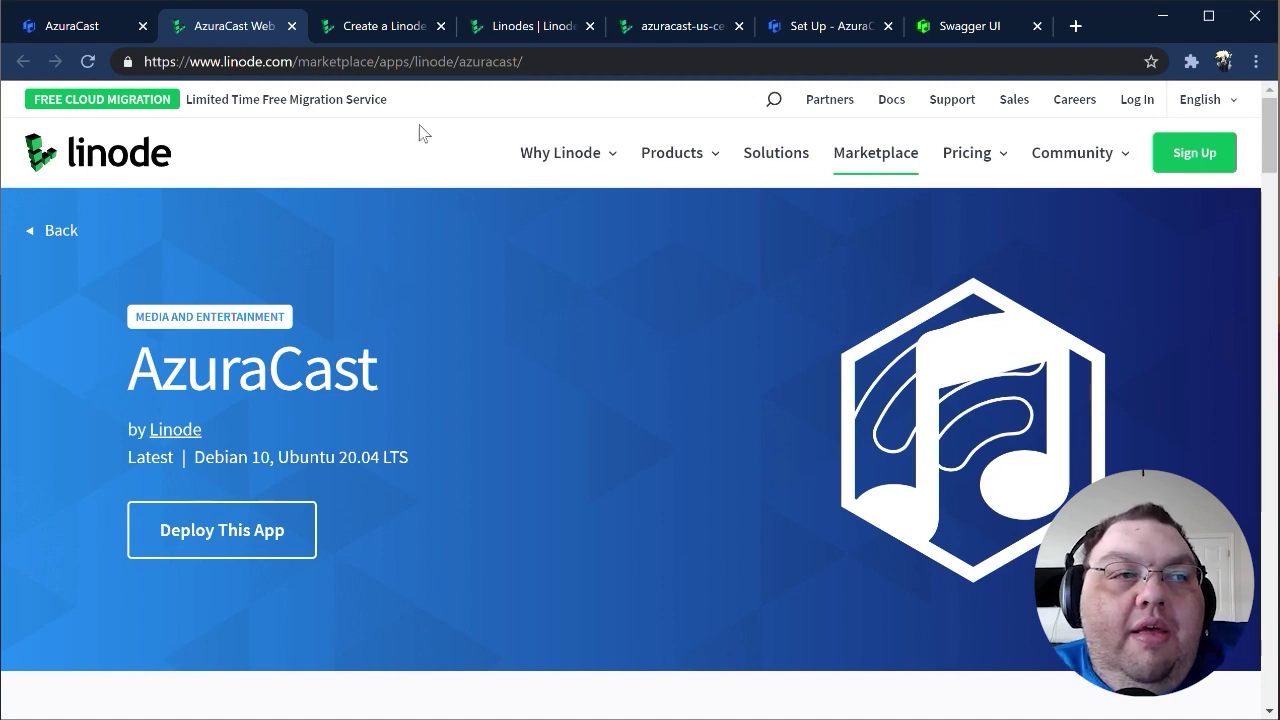
# Step: Start deploying the AzuraCast app and place the server in the Dallas, TX region
pyautogui.click(247, 552)
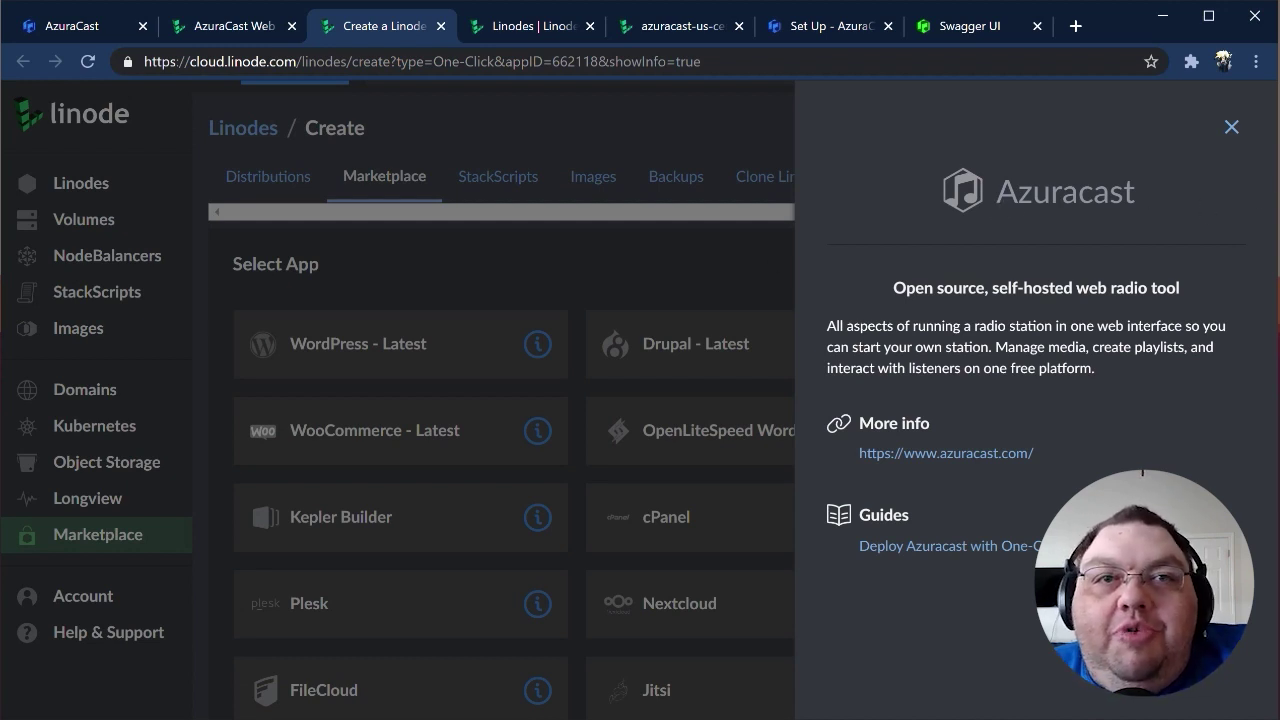
pyautogui.click(1230, 130)
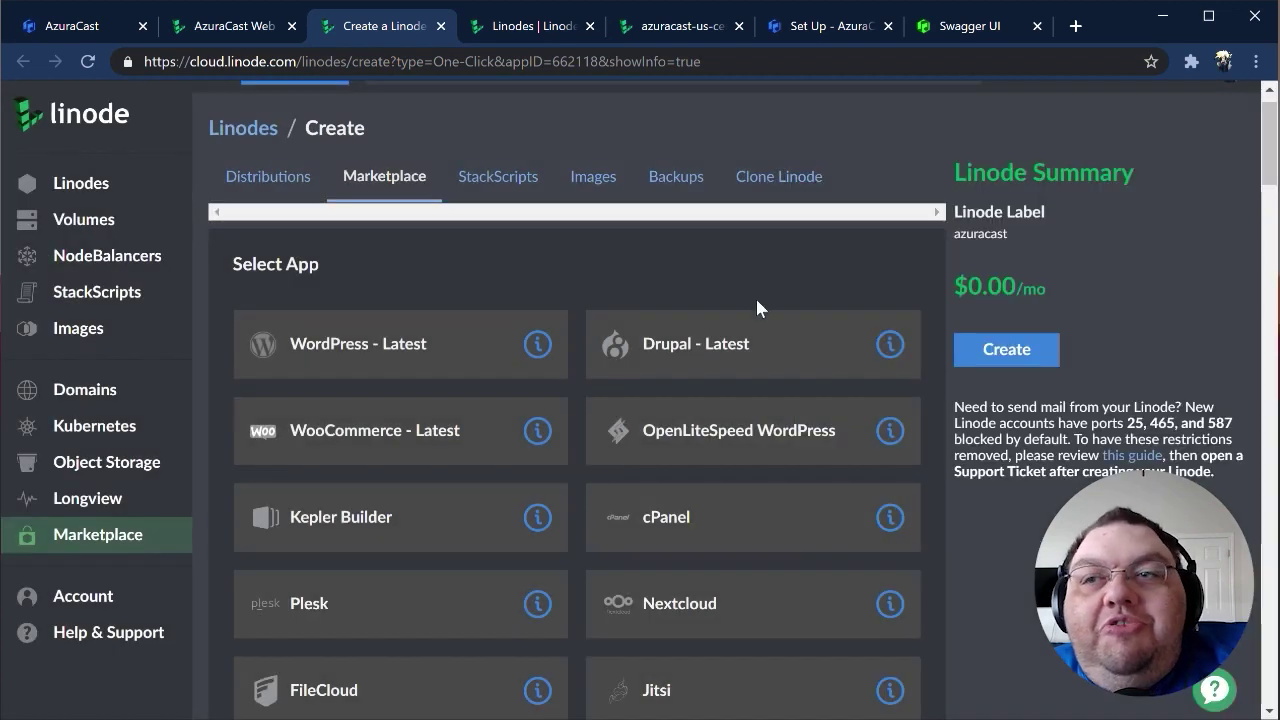
pyautogui.scroll(-1, 741, 320)
pyautogui.scroll(-9, 741, 320)
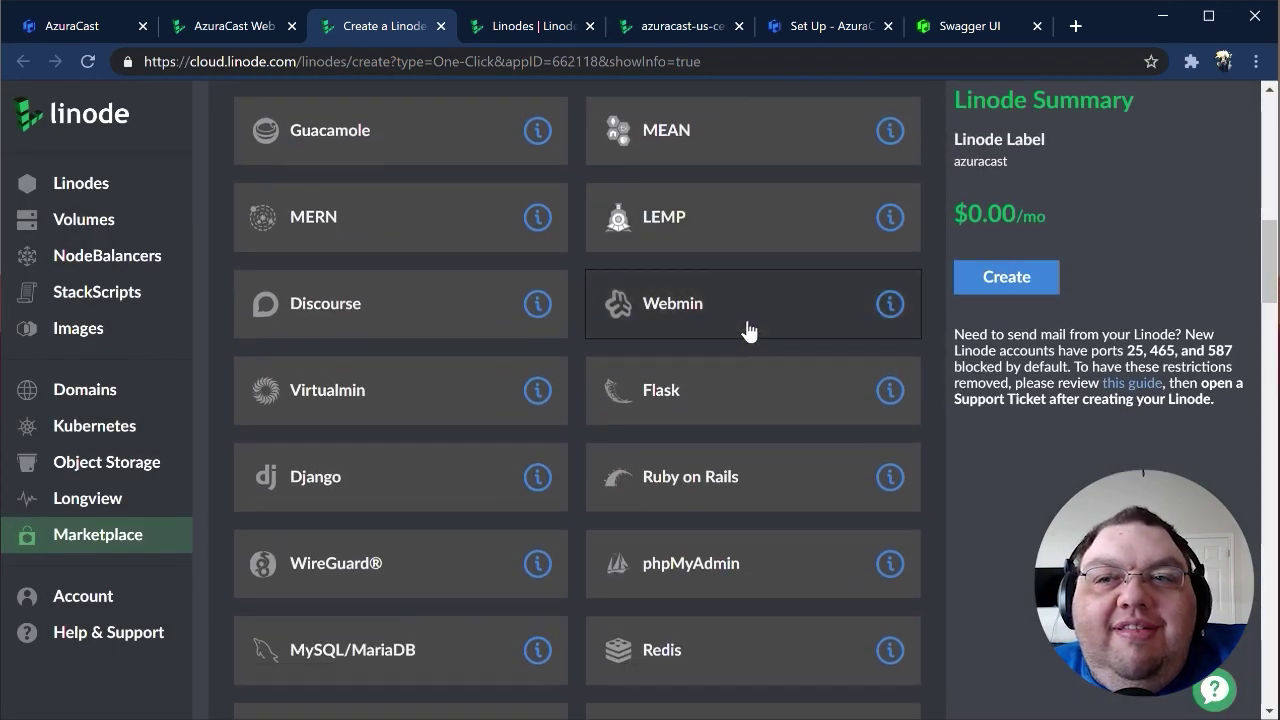
pyautogui.scroll(-3, 743, 337)
pyautogui.scroll(-10, 407, 410)
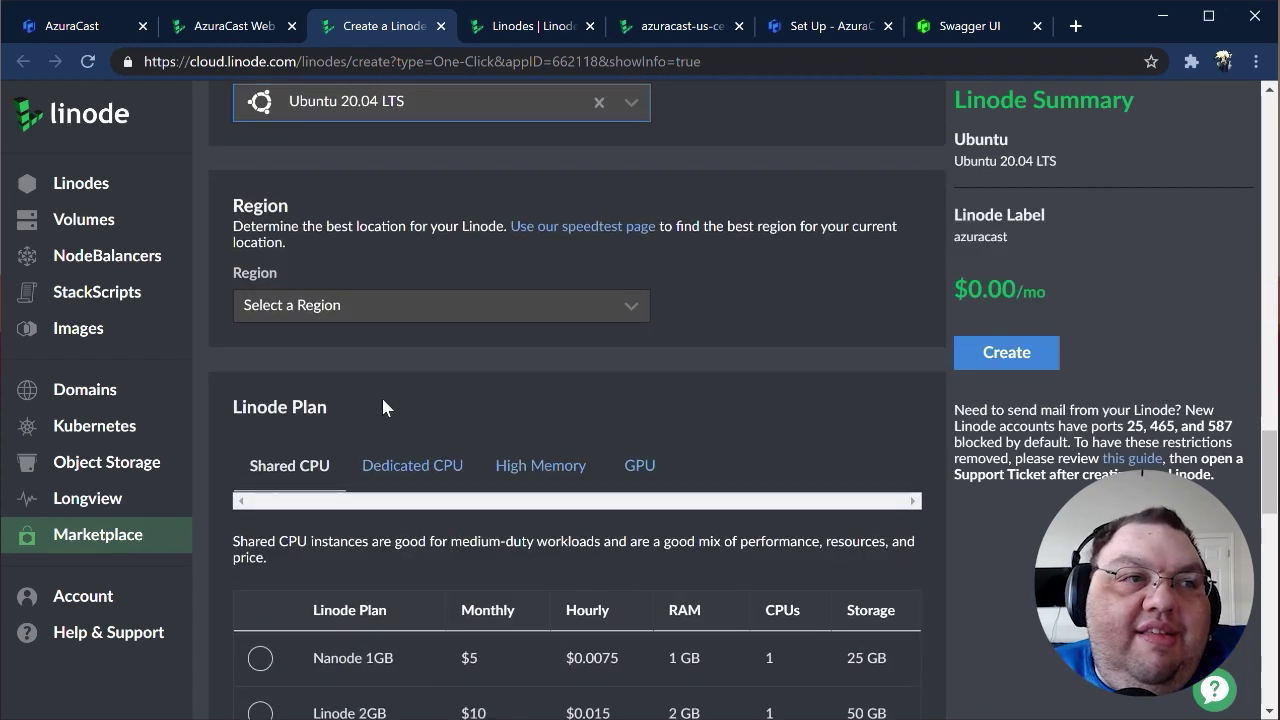
pyautogui.click(353, 318)
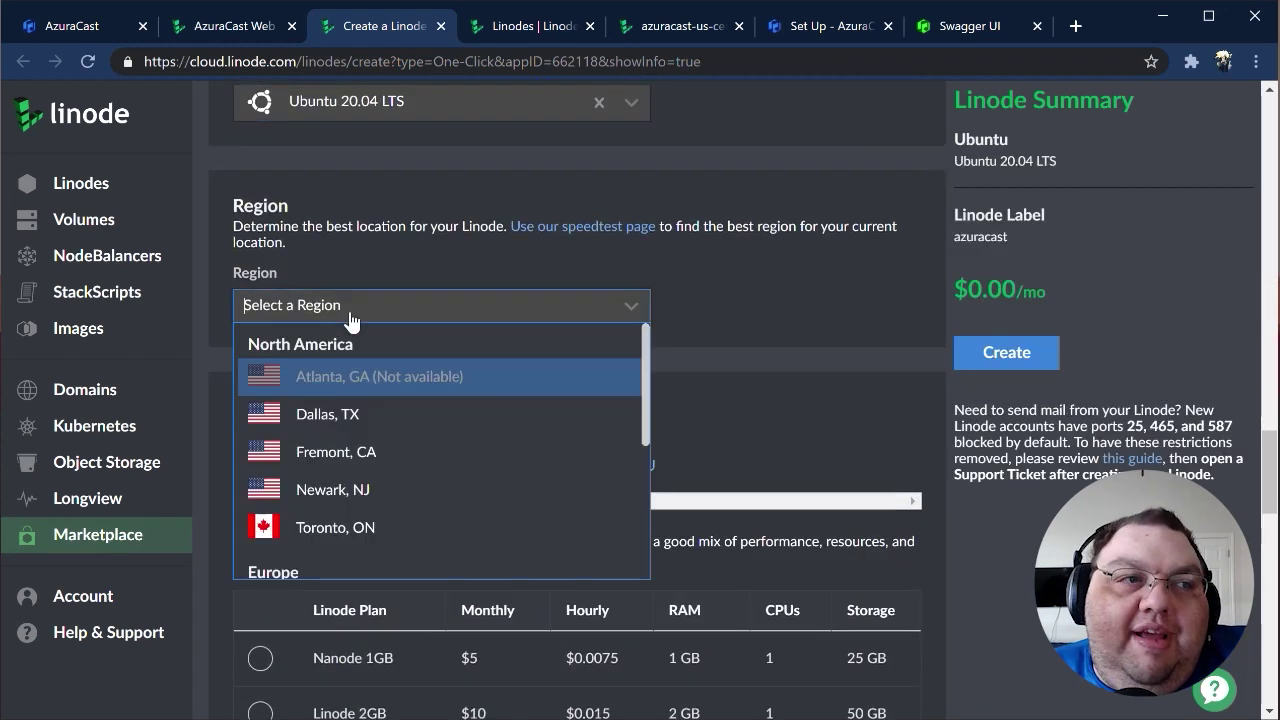
pyautogui.click(348, 414)
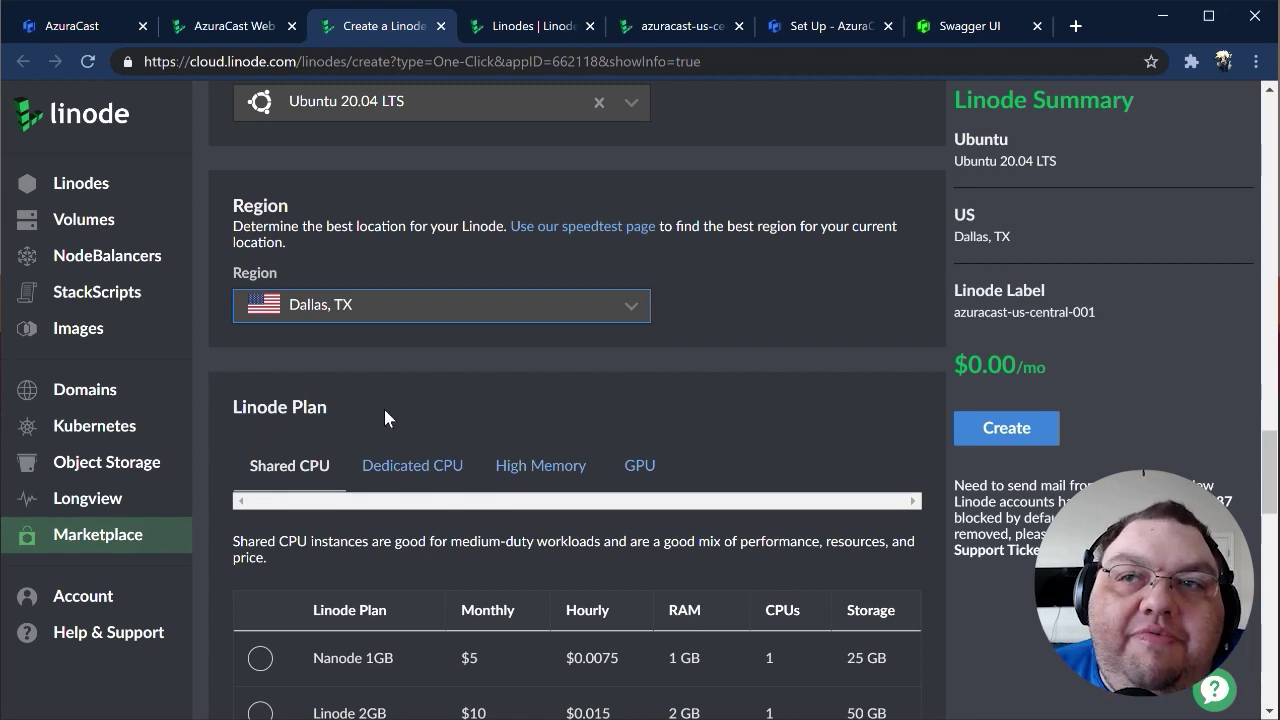
# Step: Choose the Linode 2GB shared CPU plan at $10.00/mo
pyautogui.scroll(-2, 385, 412)
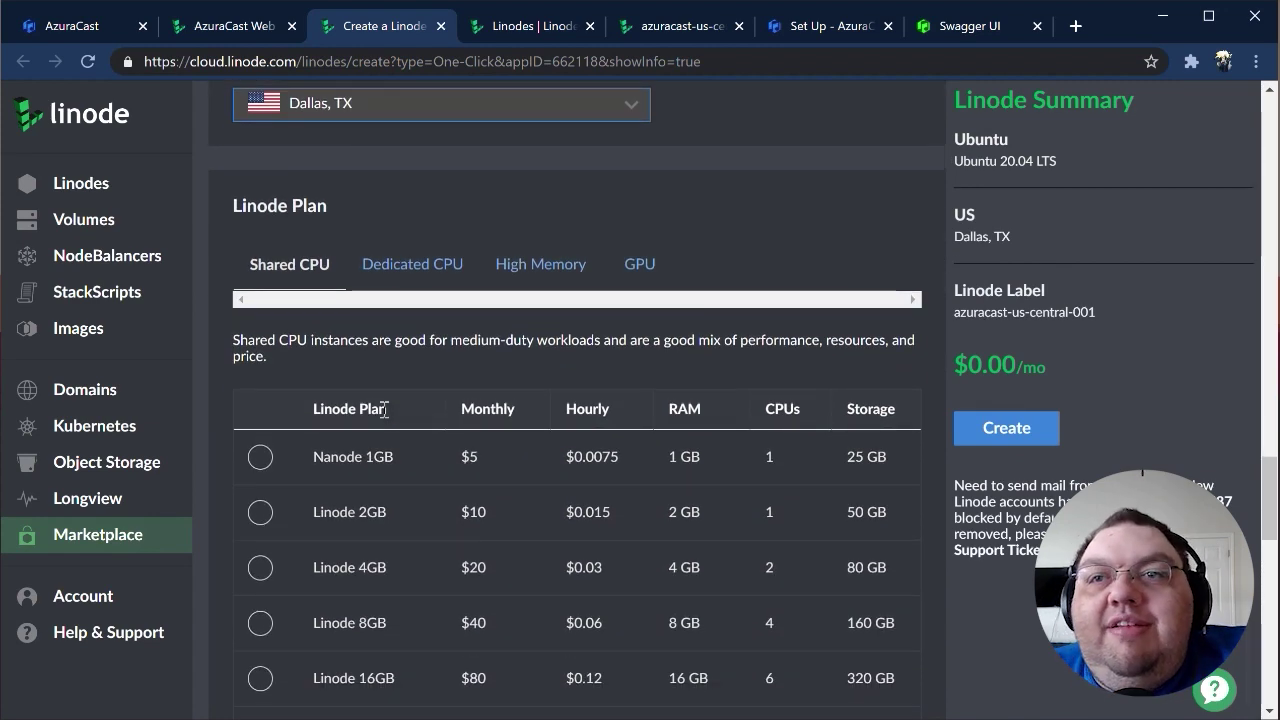
pyautogui.scroll(-2, 345, 430)
pyautogui.scroll(-1, 327, 430)
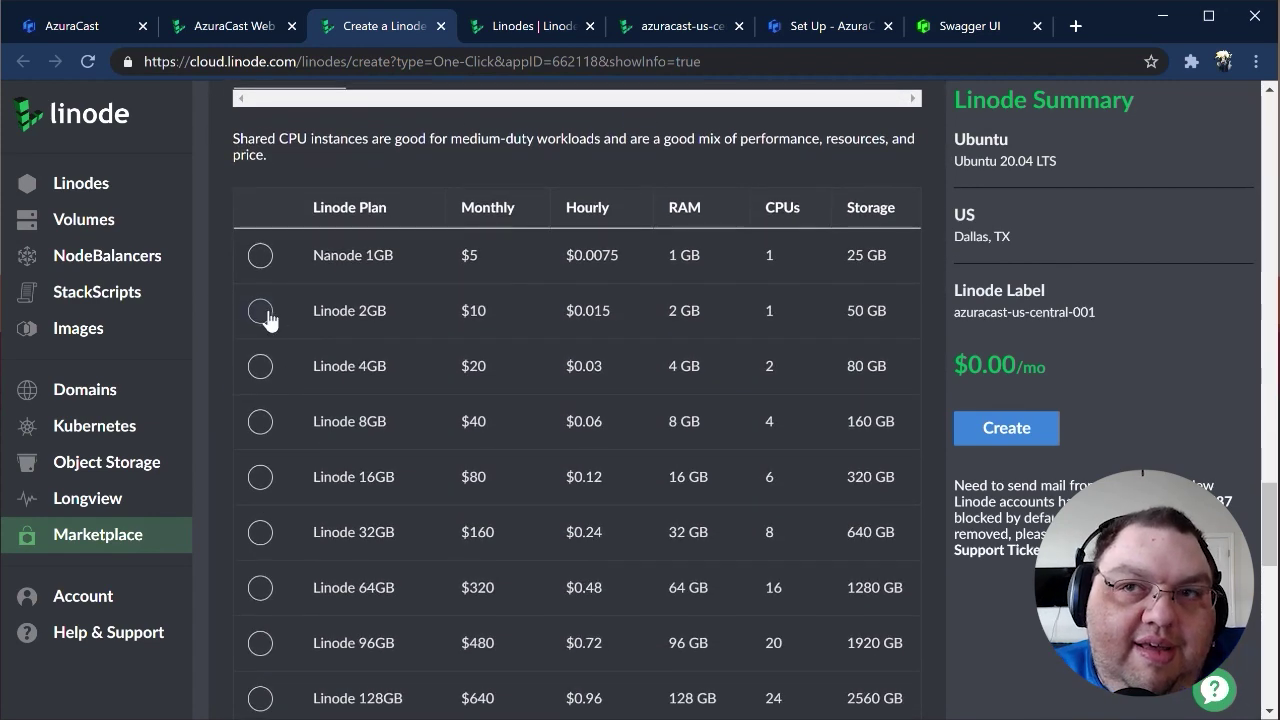
pyautogui.click(262, 312)
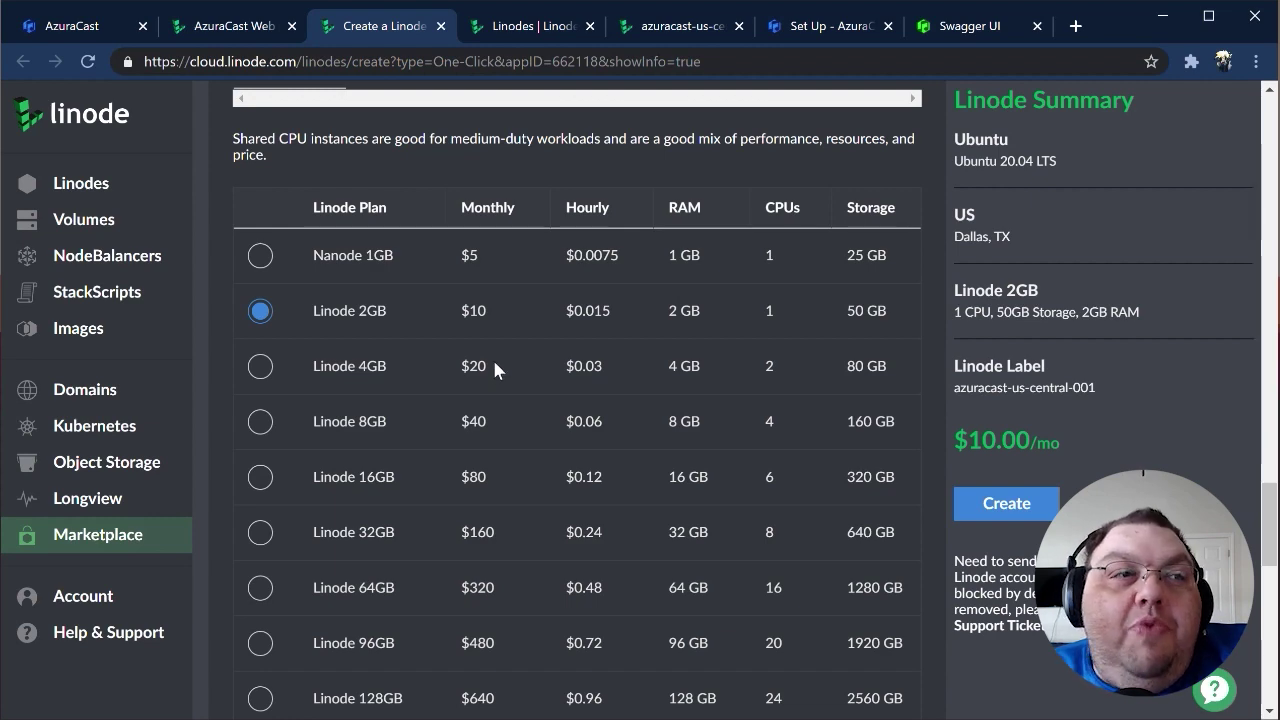
pyautogui.scroll(-8, 494, 370)
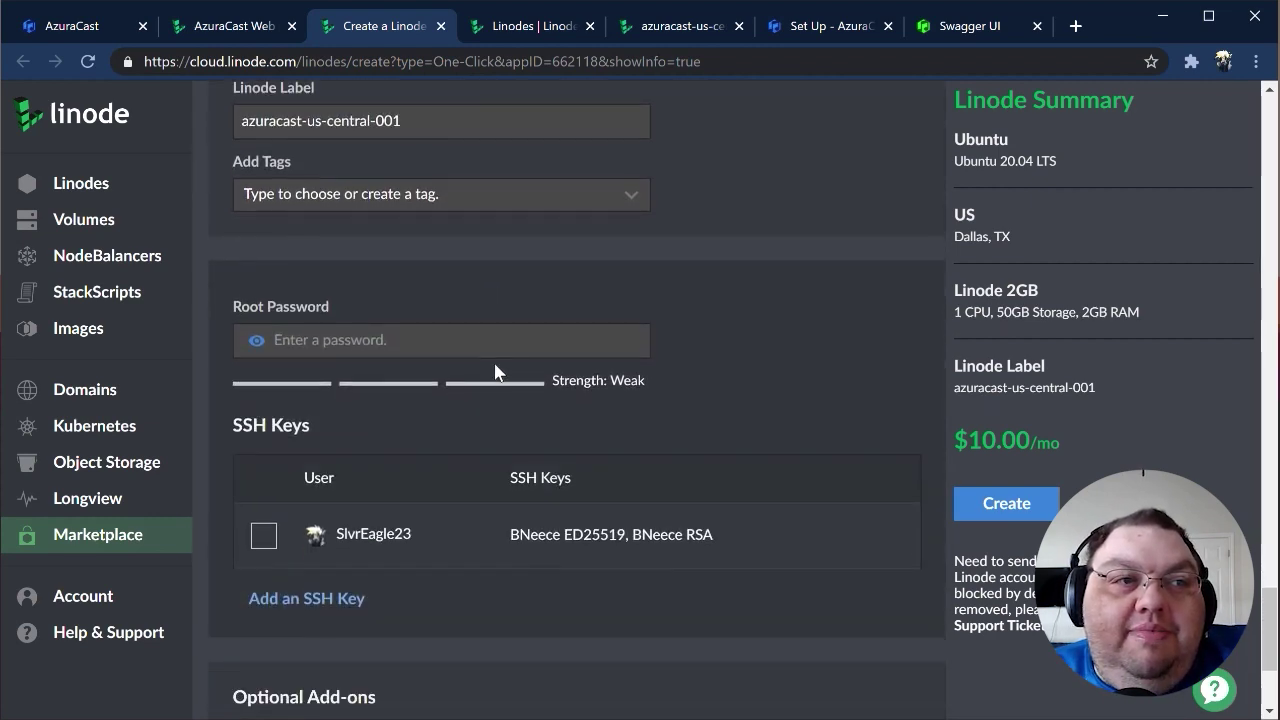
# Step: Add $2.50/mo backups, raising the server to $12.50/mo, then go to the Linodes list
pyautogui.click(495, 348)
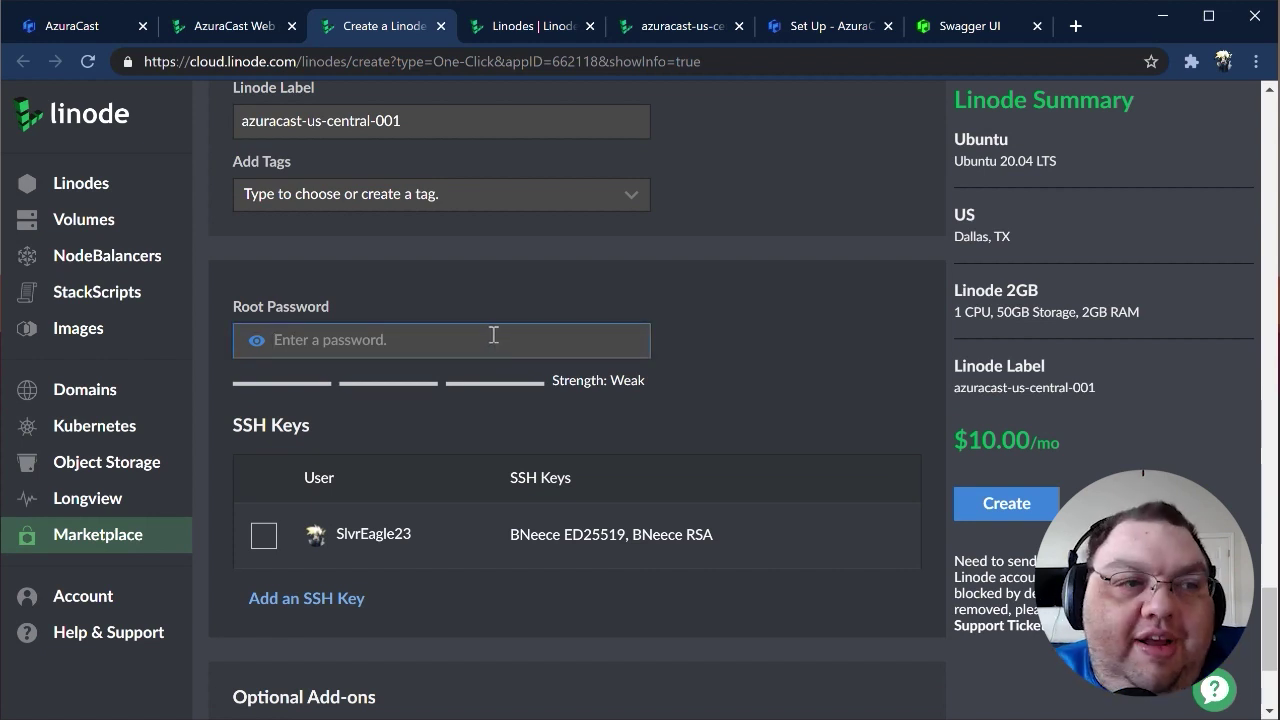
pyautogui.scroll(-3, 490, 344)
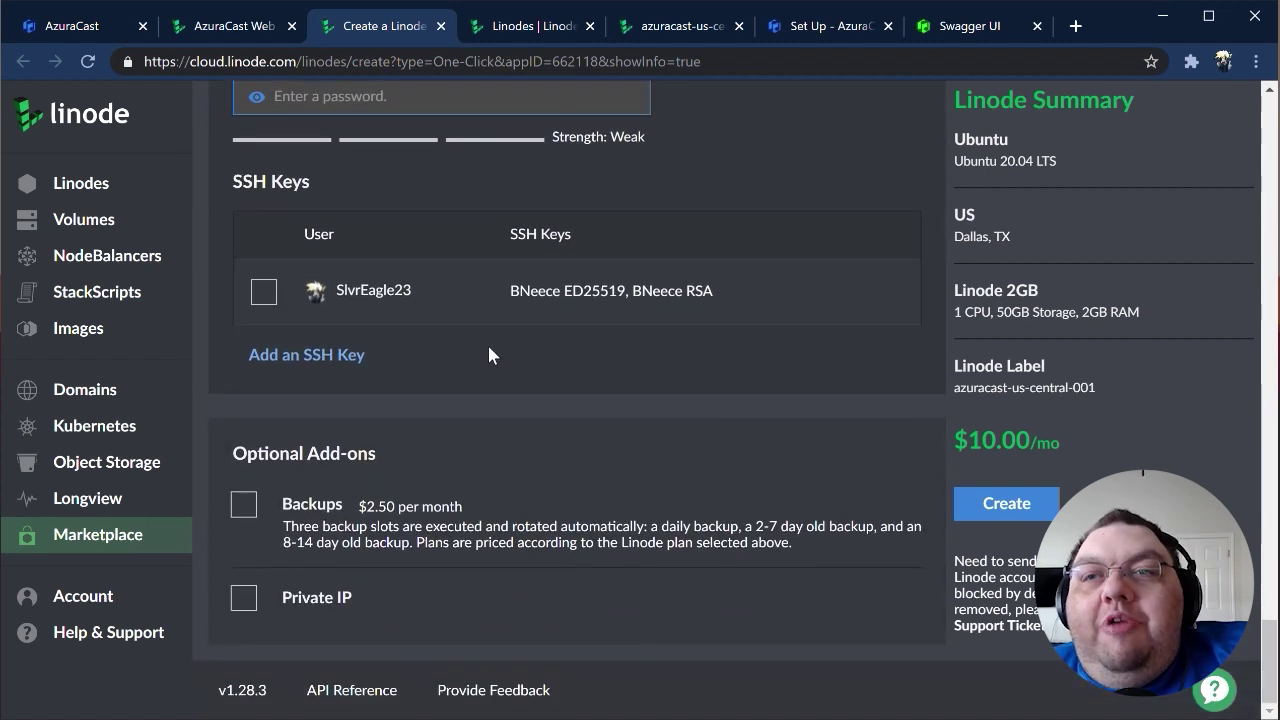
pyautogui.click(243, 518)
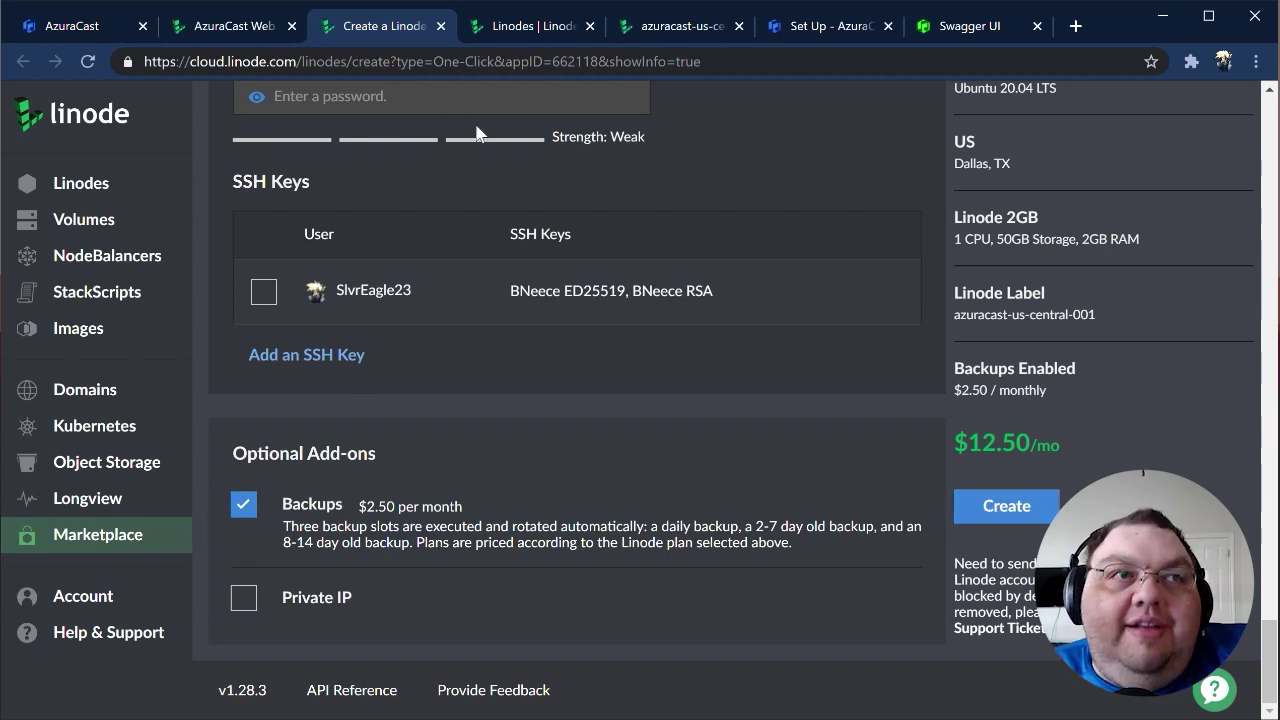
pyautogui.click(500, 30)
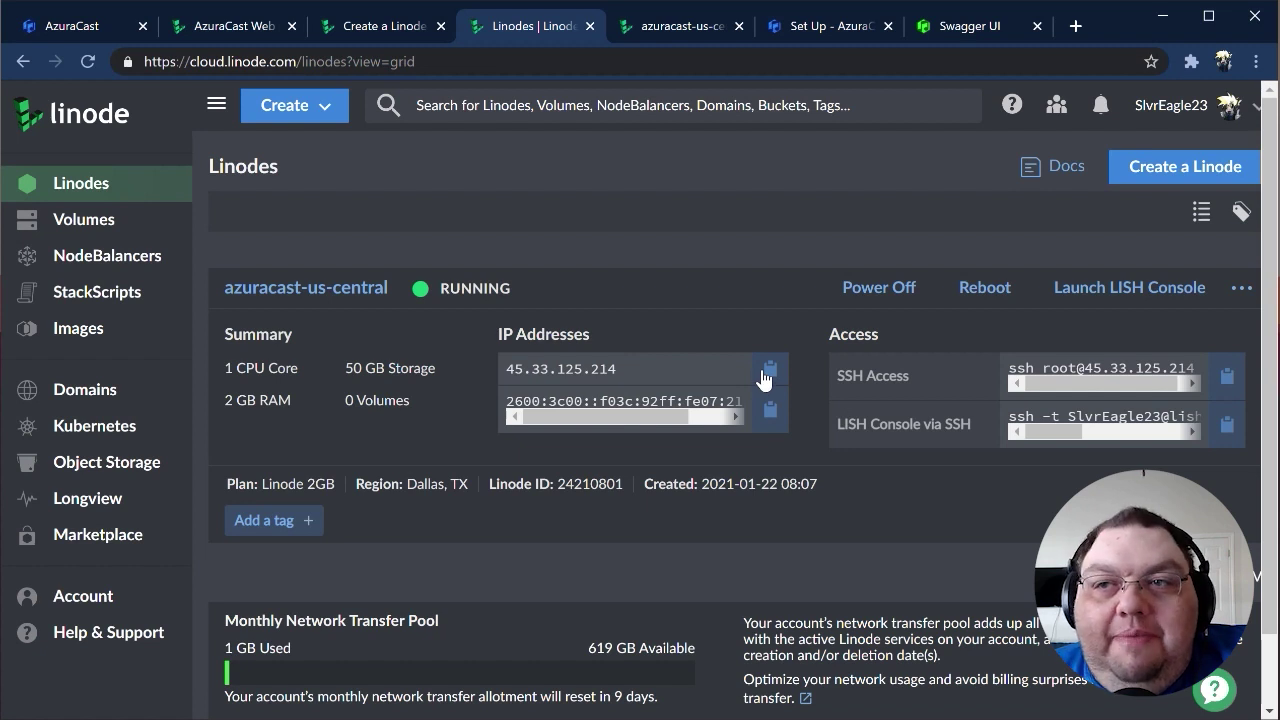
# Step: Copy azuracast-us-central's IPv4 address 45.33.125.214
pyautogui.click(765, 372)
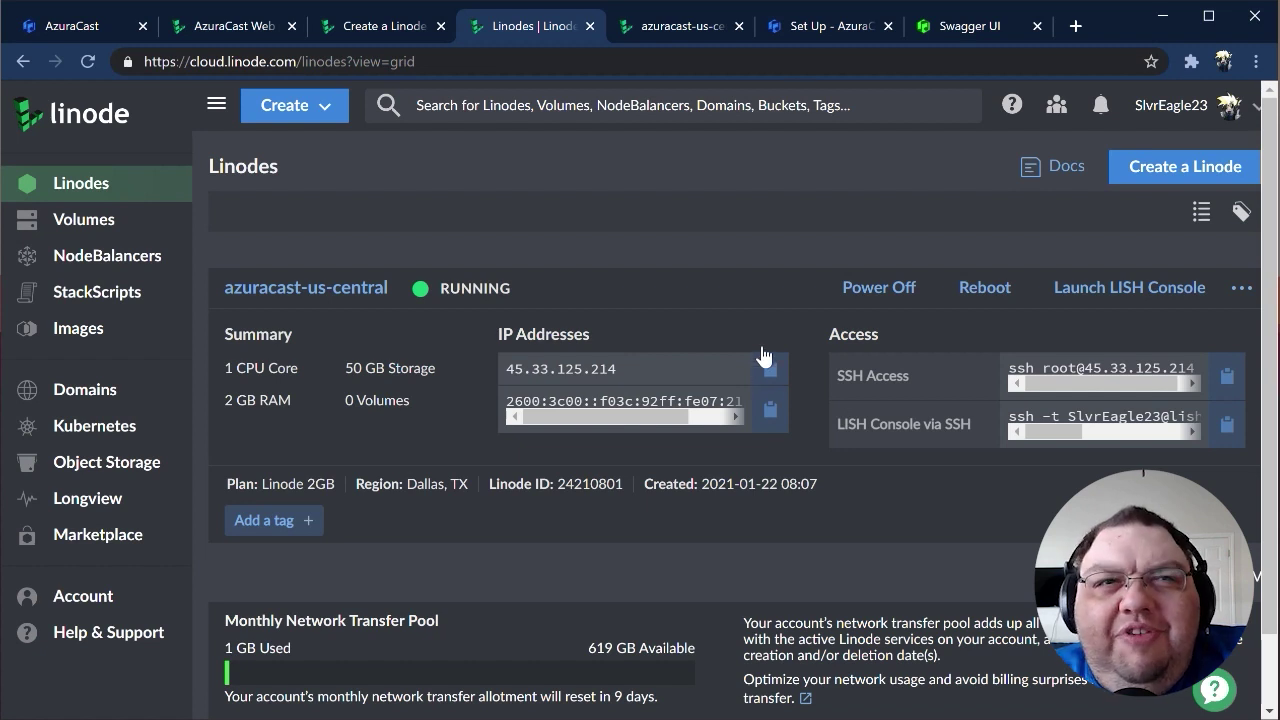
# Step: On the AzuraCast first-time setup page, fill in the super administrator's e-mail address
pyautogui.click(785, 39)
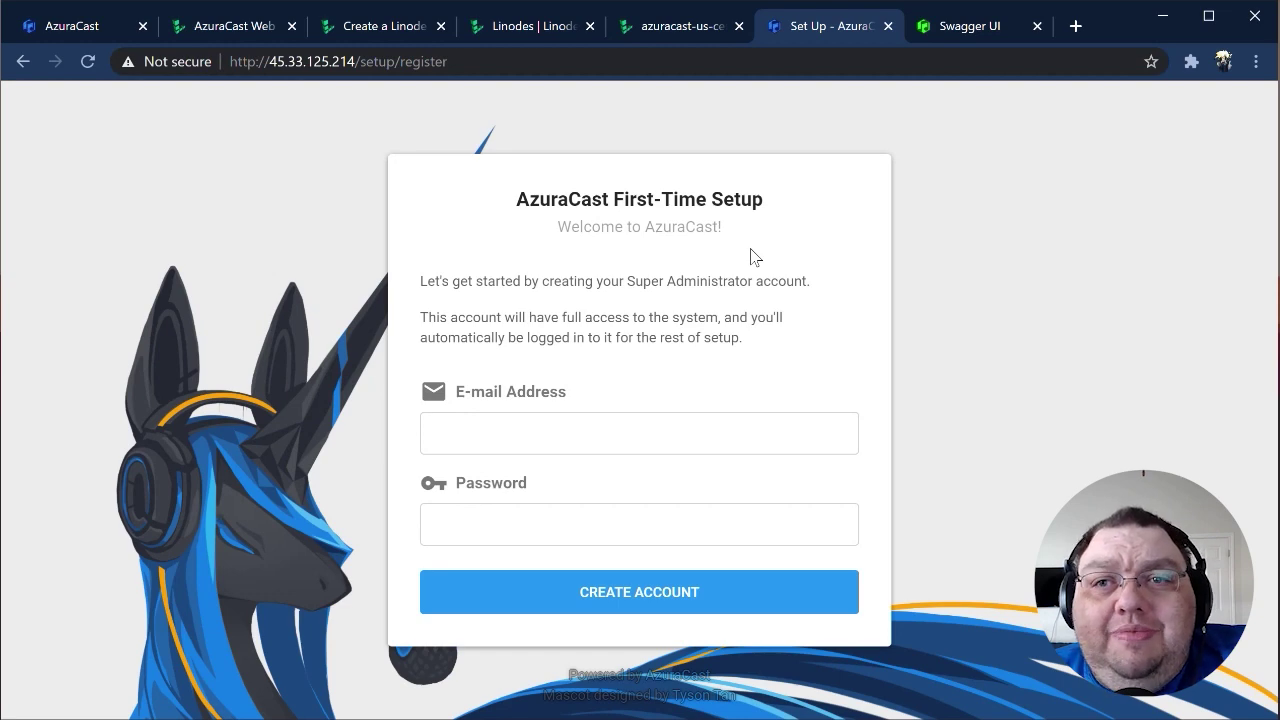
pyautogui.click(658, 424)
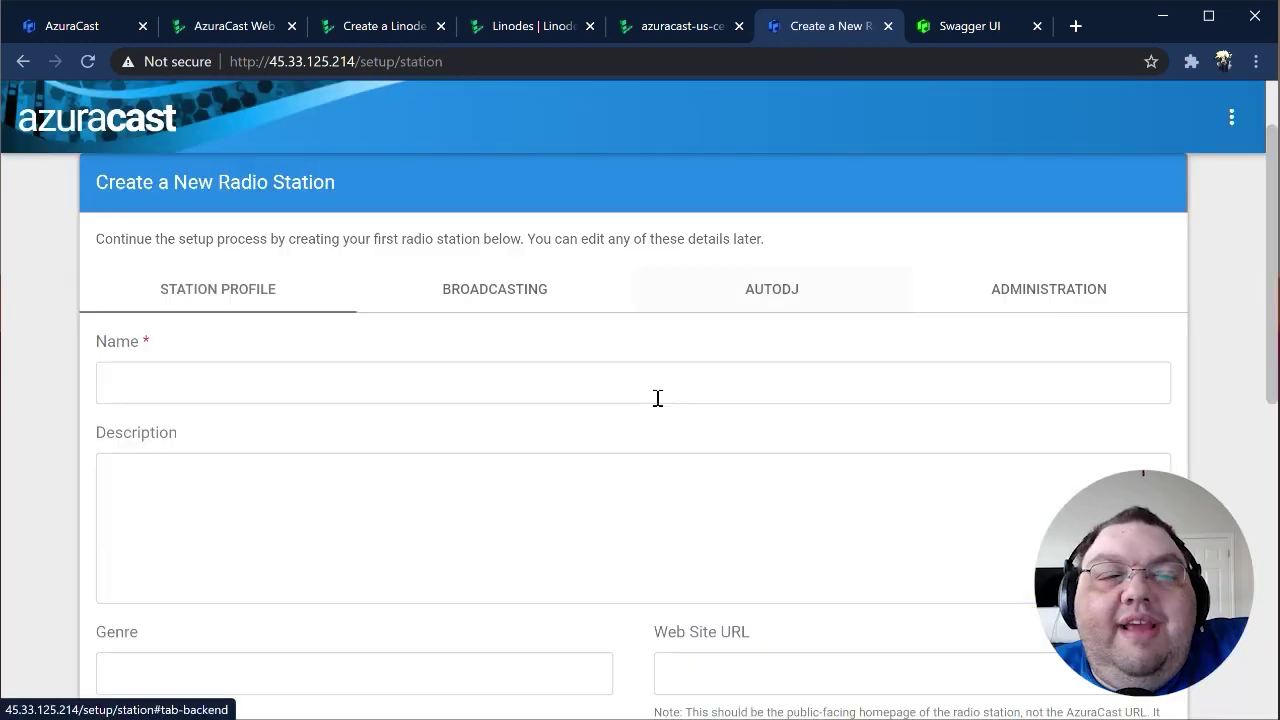
# Step: Name the new station 'My New Station' and save it
pyautogui.scroll(1, 658, 398)
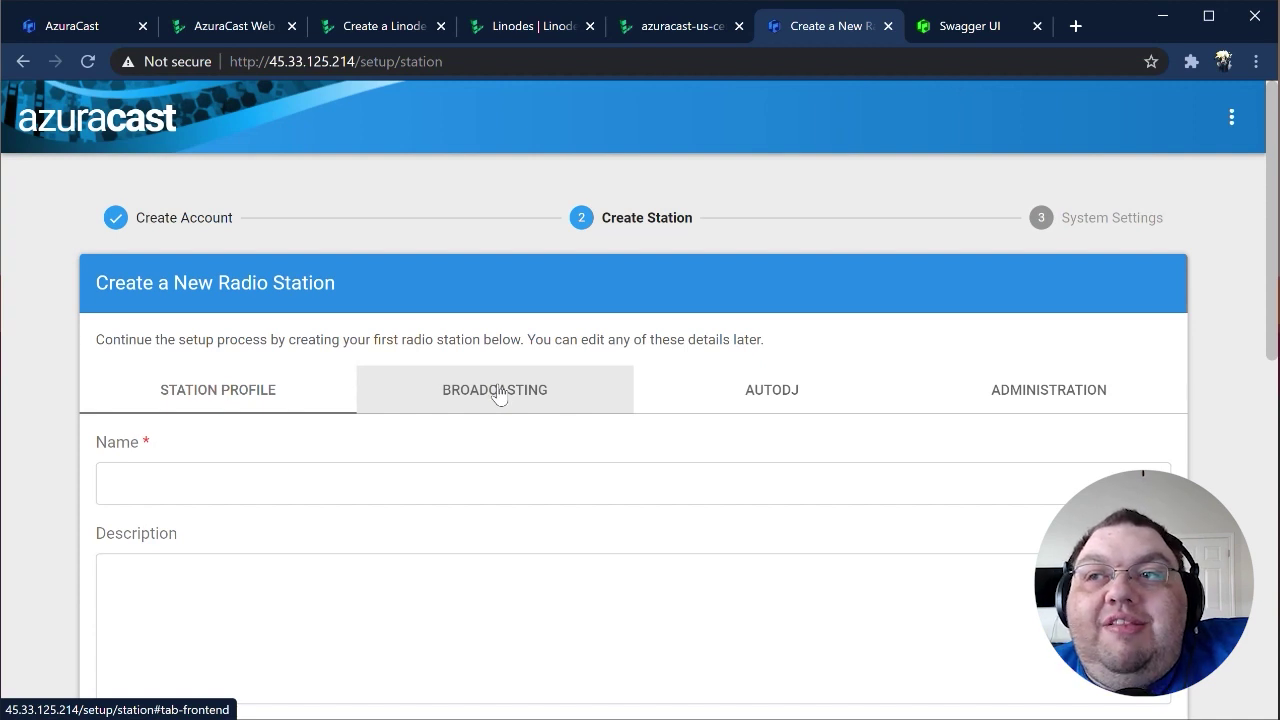
pyautogui.click(321, 468)
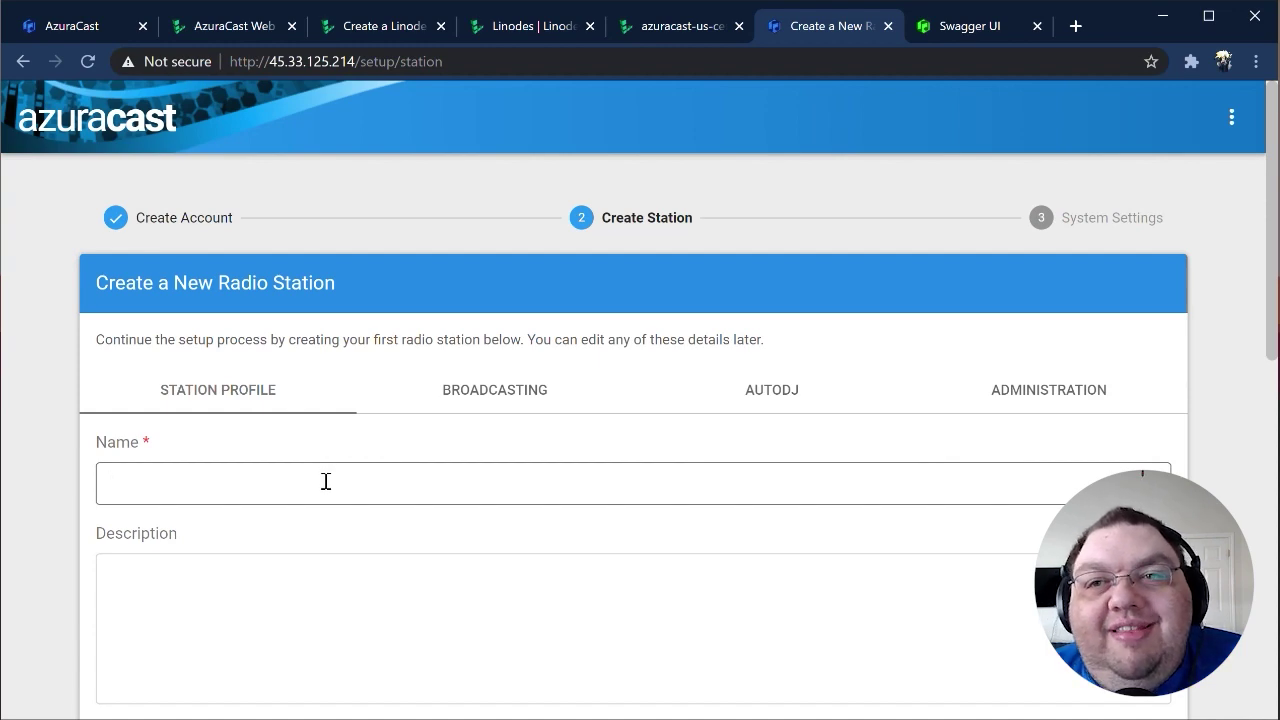
pyautogui.write('My New Station')
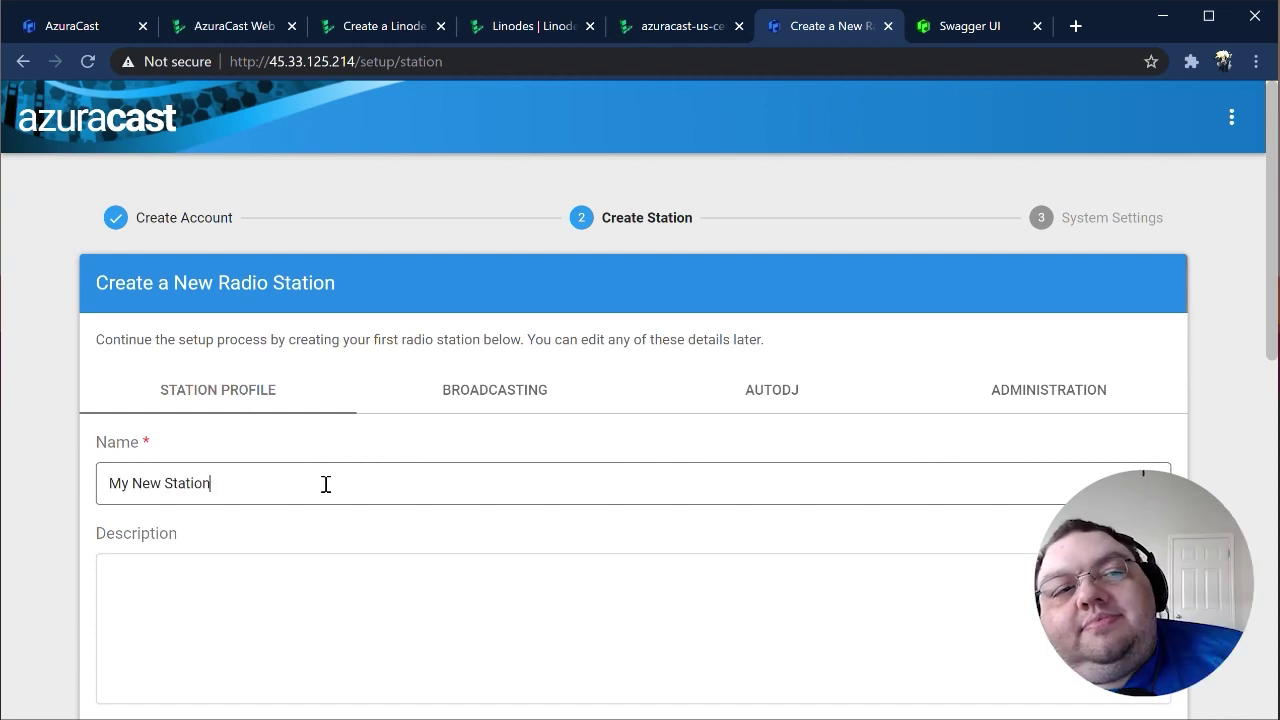
pyautogui.scroll(-5, 337, 489)
pyautogui.scroll(-4, 337, 489)
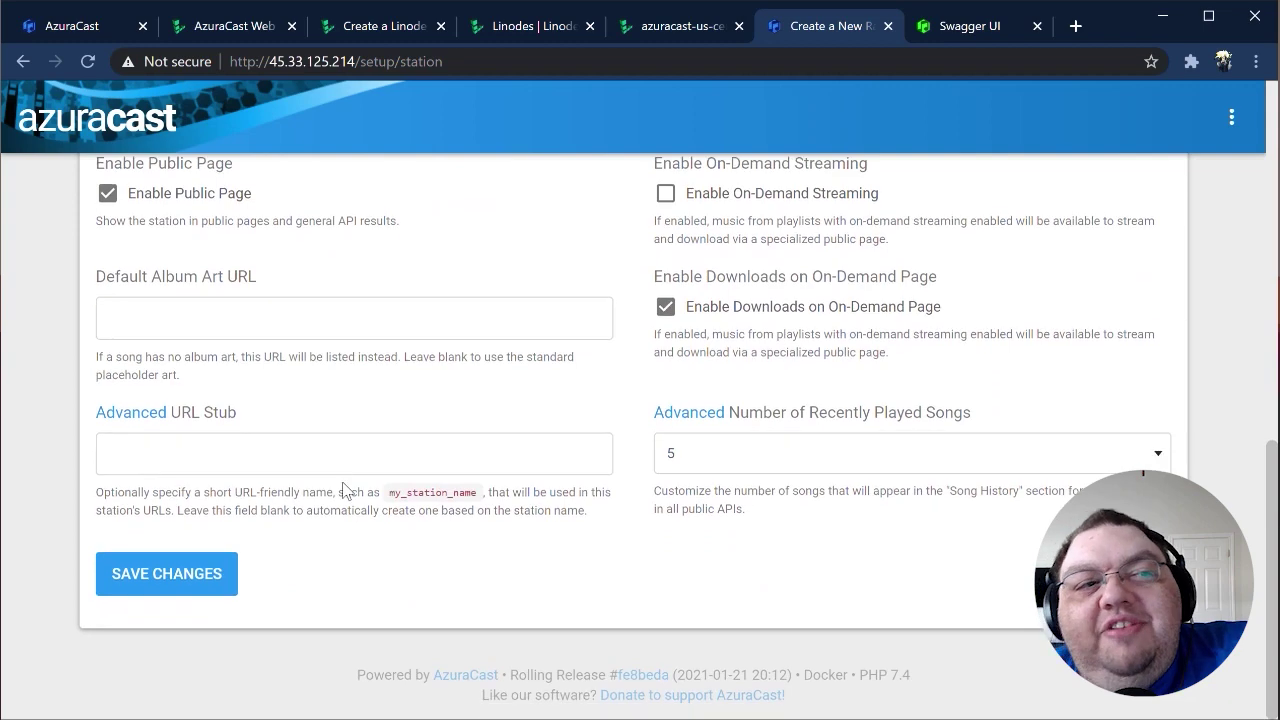
pyautogui.click(198, 582)
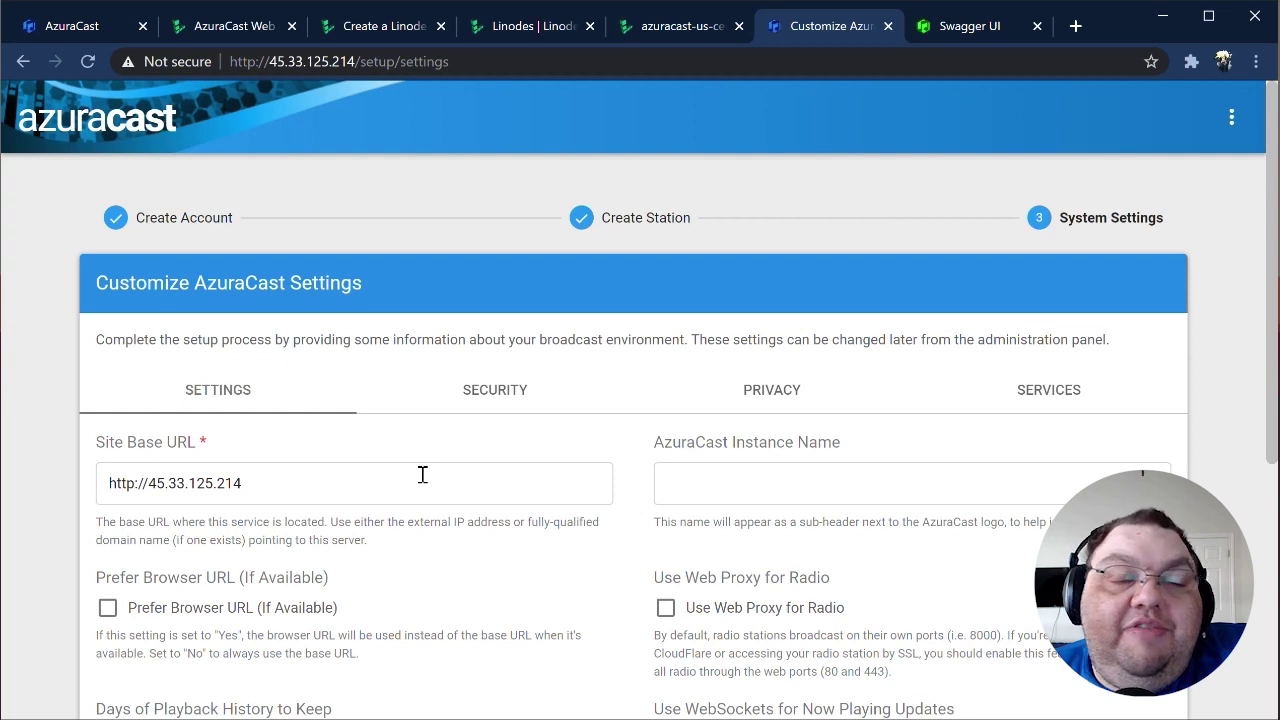
pyautogui.moveTo(351, 486); pyautogui.dragTo(148, 486)
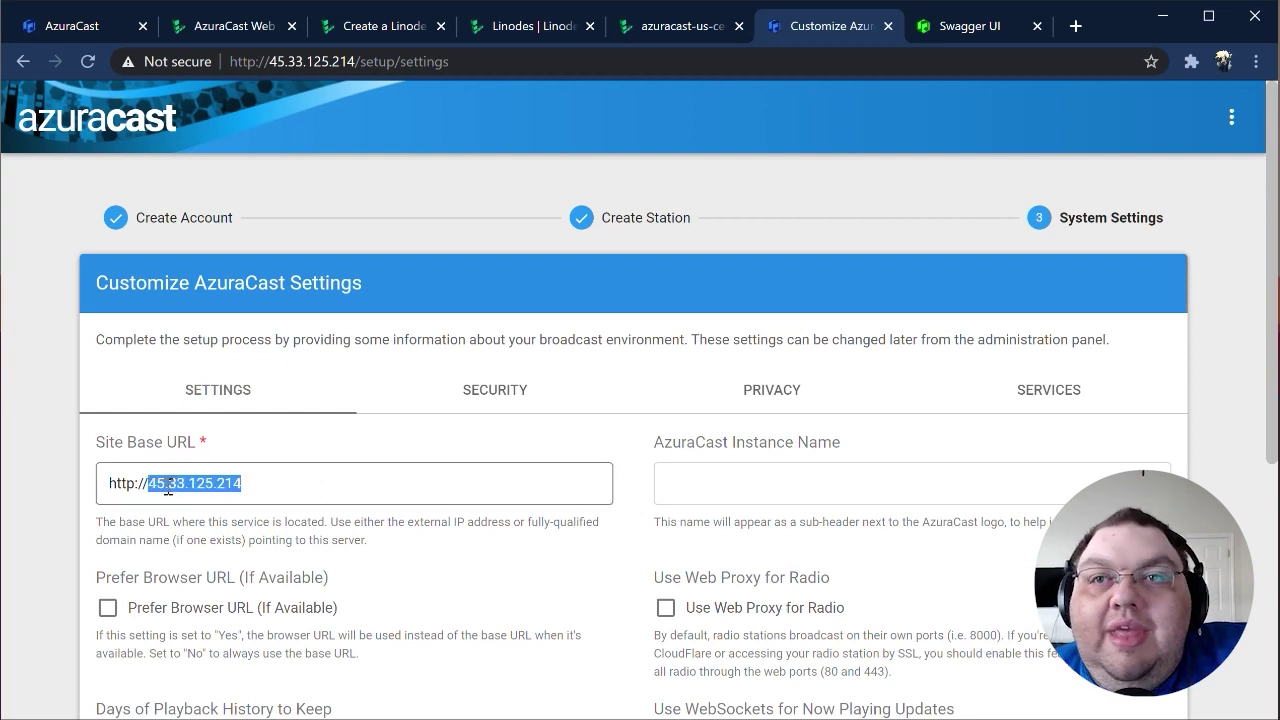
pyautogui.click(359, 490)
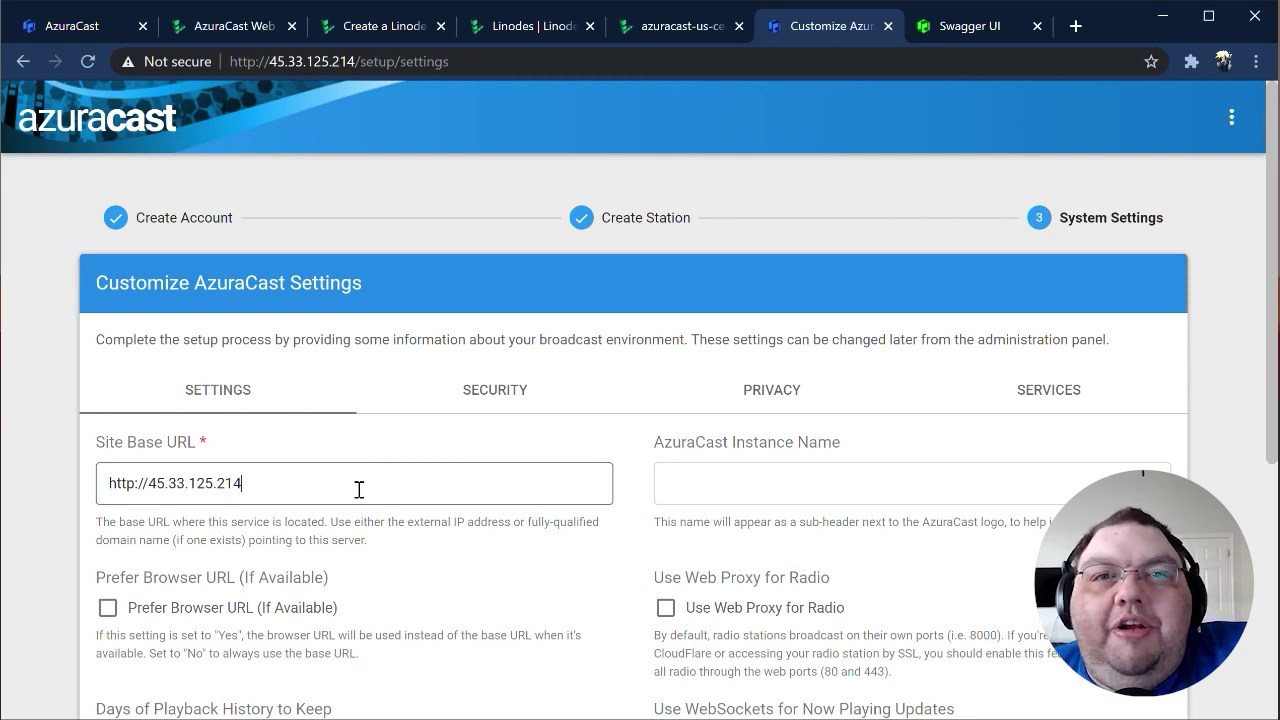
pyautogui.scroll(-5, 359, 490)
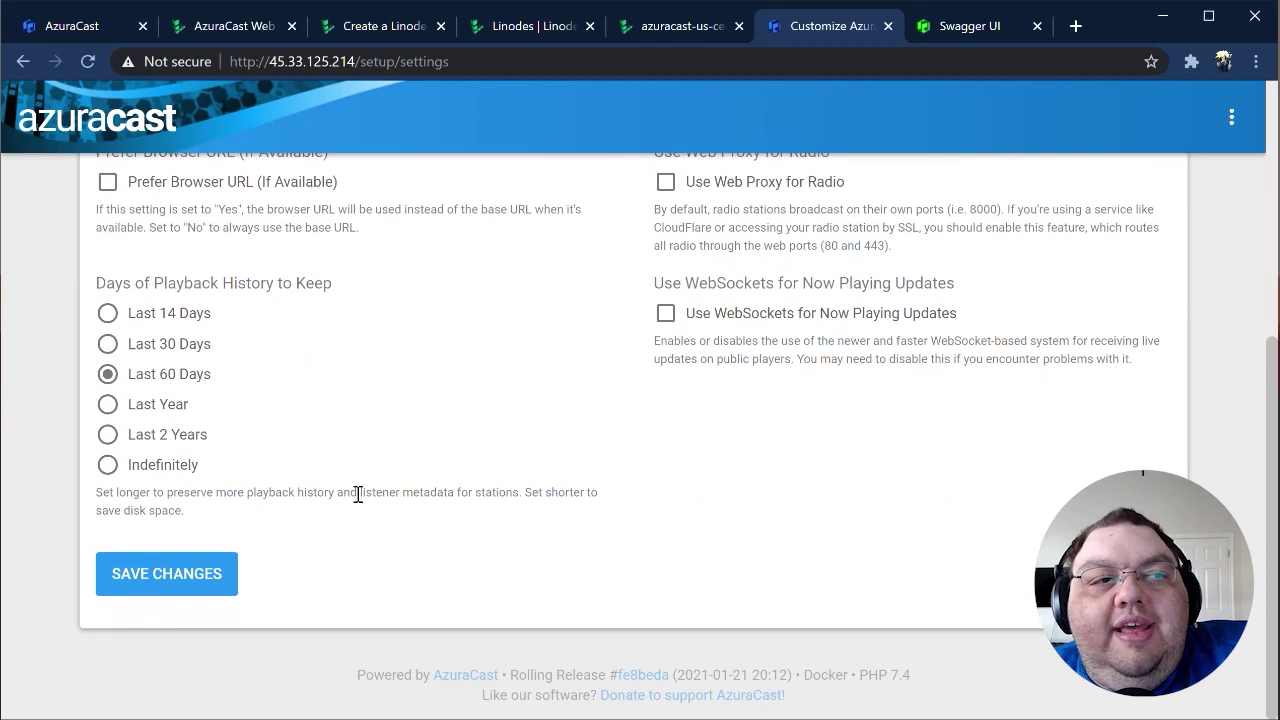
pyautogui.click(130, 578)
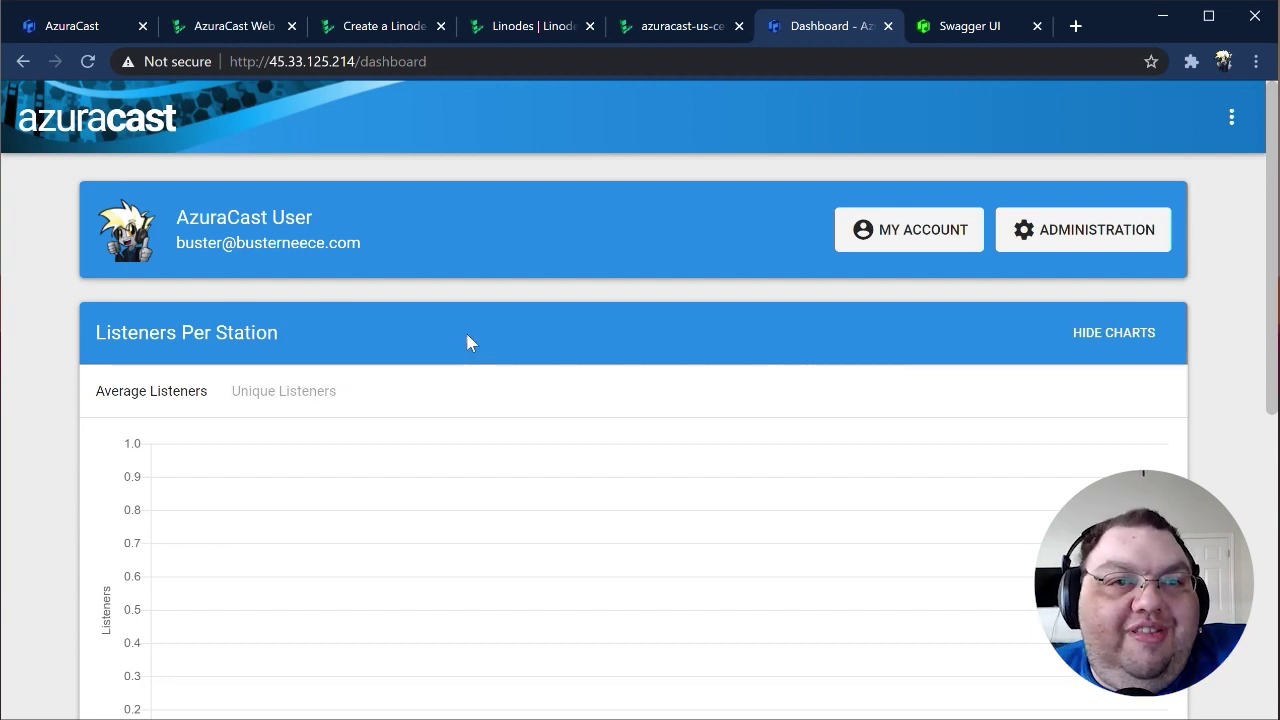
# Step: Scroll the dashboard to the Station Overview table showing My New Station offline
pyautogui.scroll(-5, 466, 341)
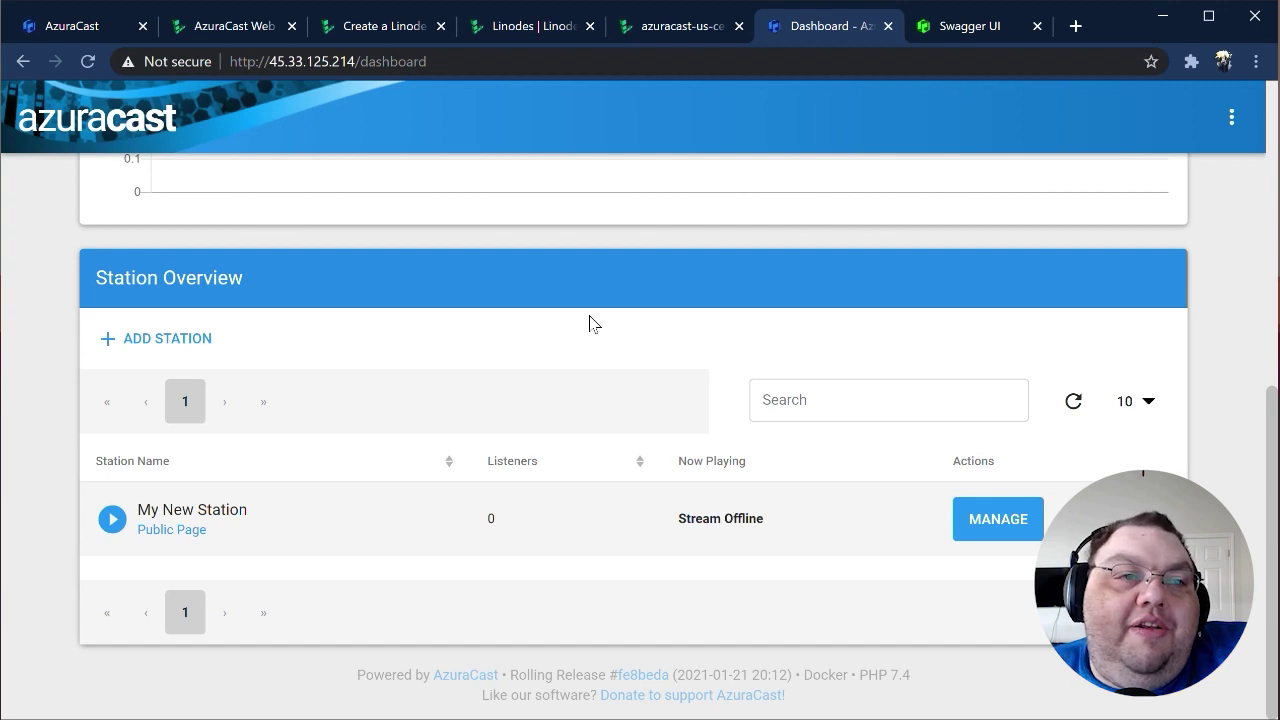
pyautogui.click(998, 519)
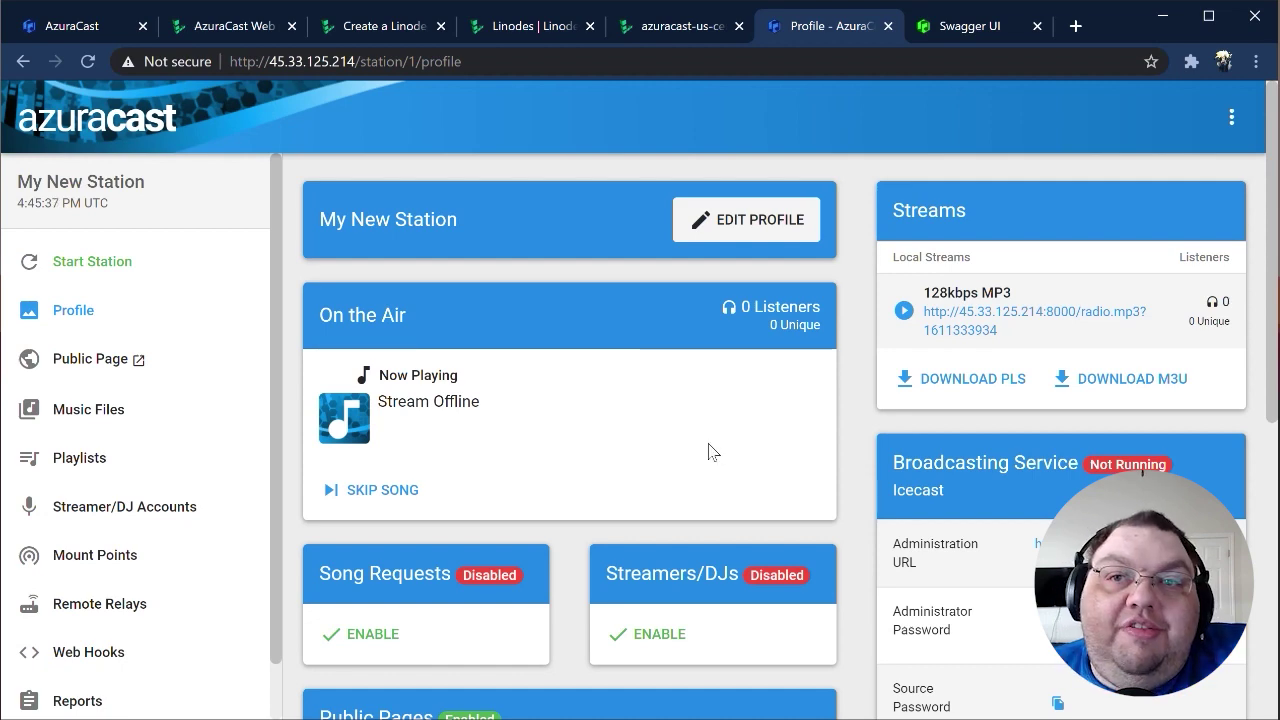
pyautogui.scroll(-1, 708, 445)
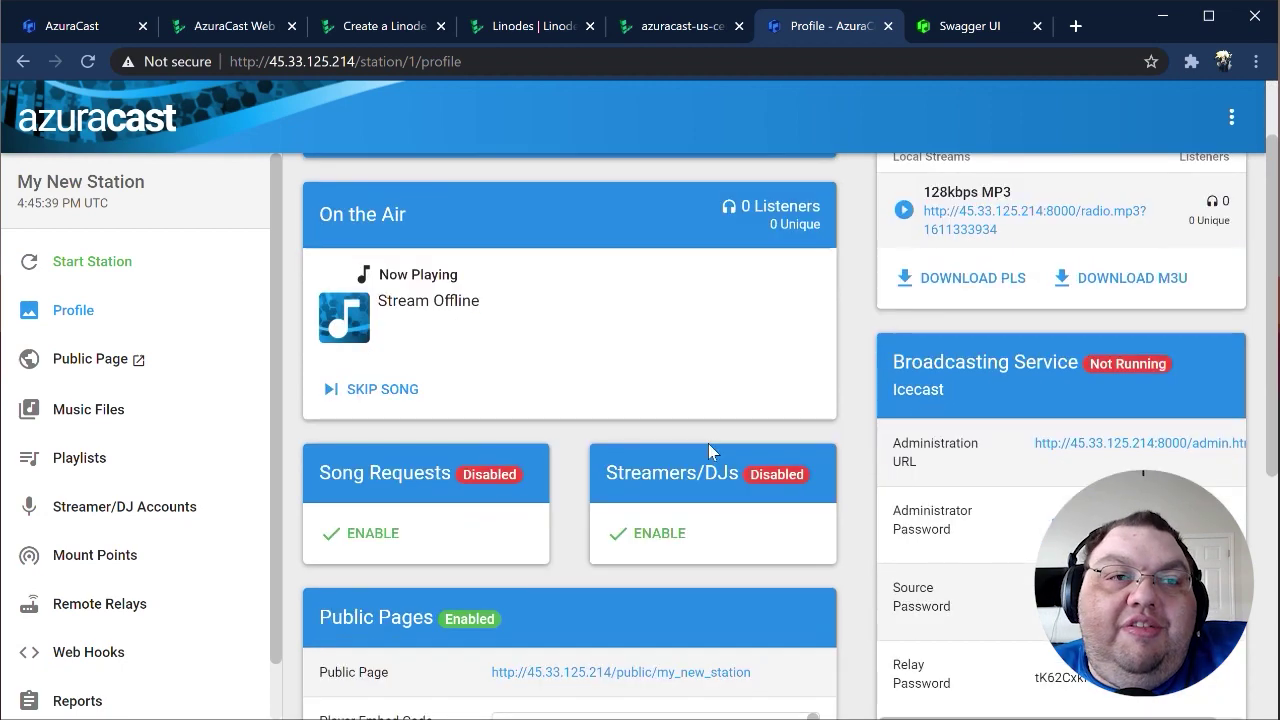
pyautogui.scroll(-1, 708, 451)
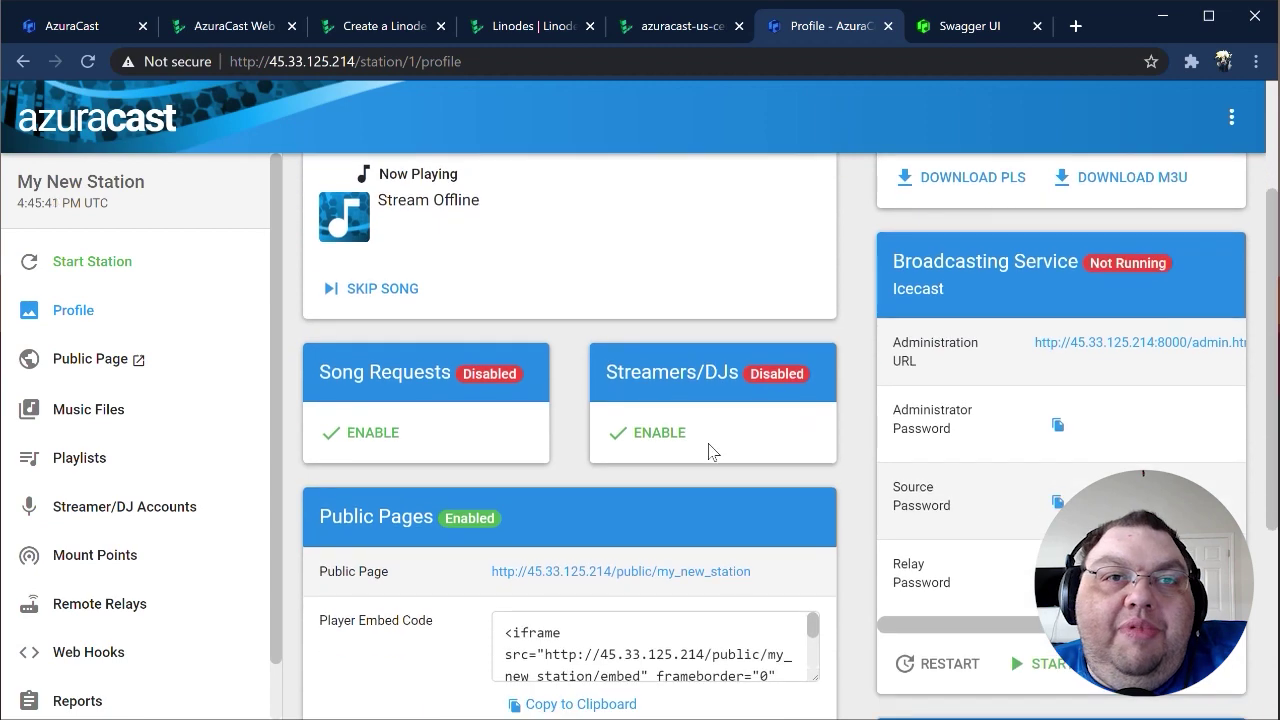
pyautogui.scroll(2, 708, 451)
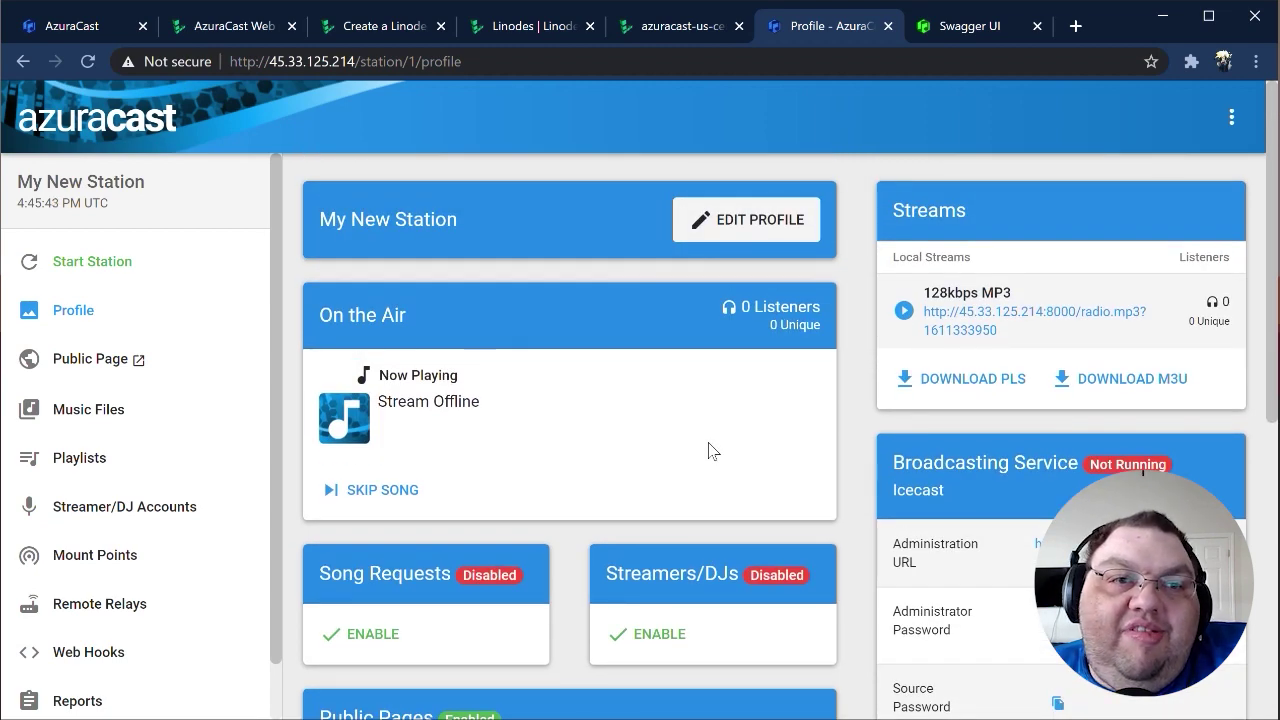
pyautogui.scroll(-2, 708, 451)
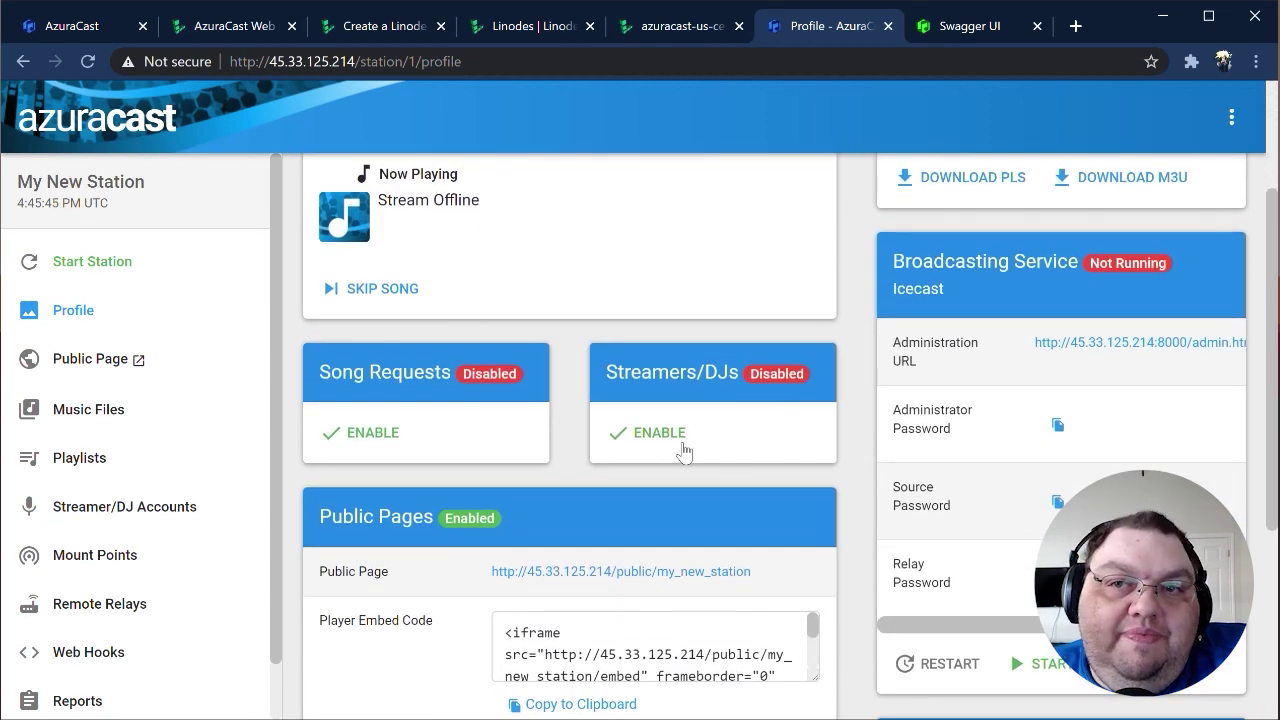
pyautogui.scroll(-3, 665, 445)
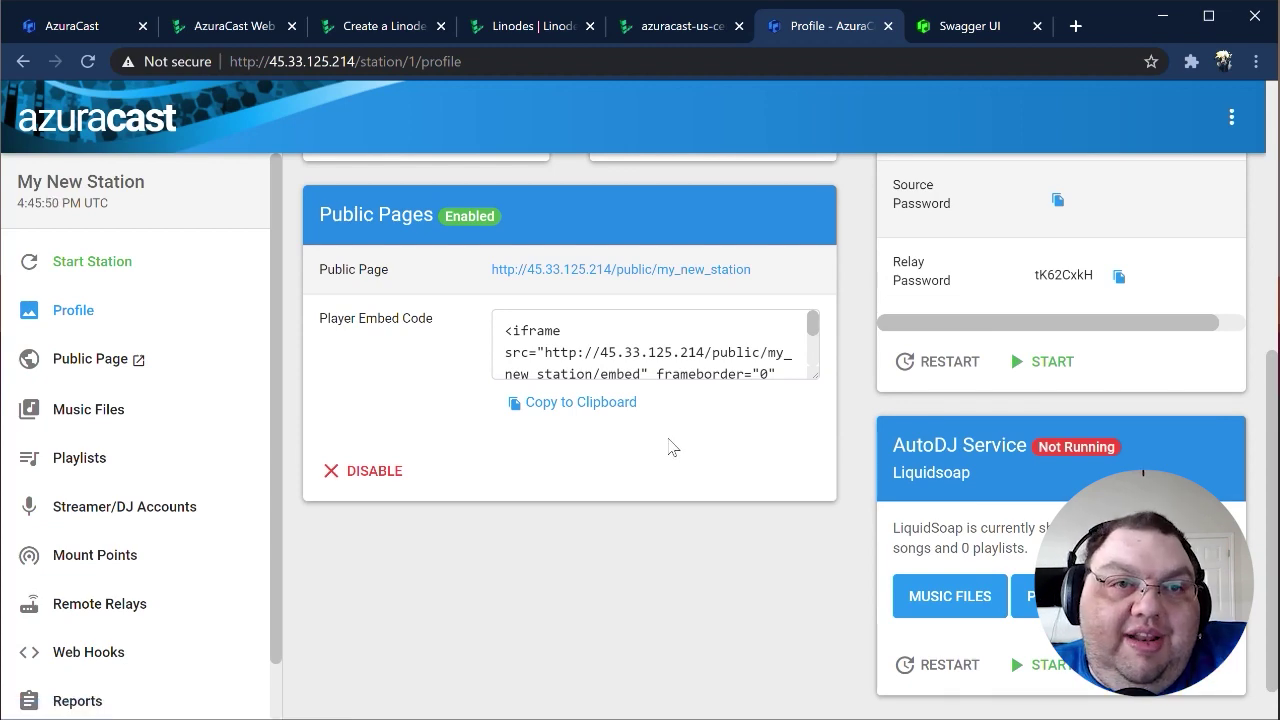
pyautogui.scroll(3, 672, 447)
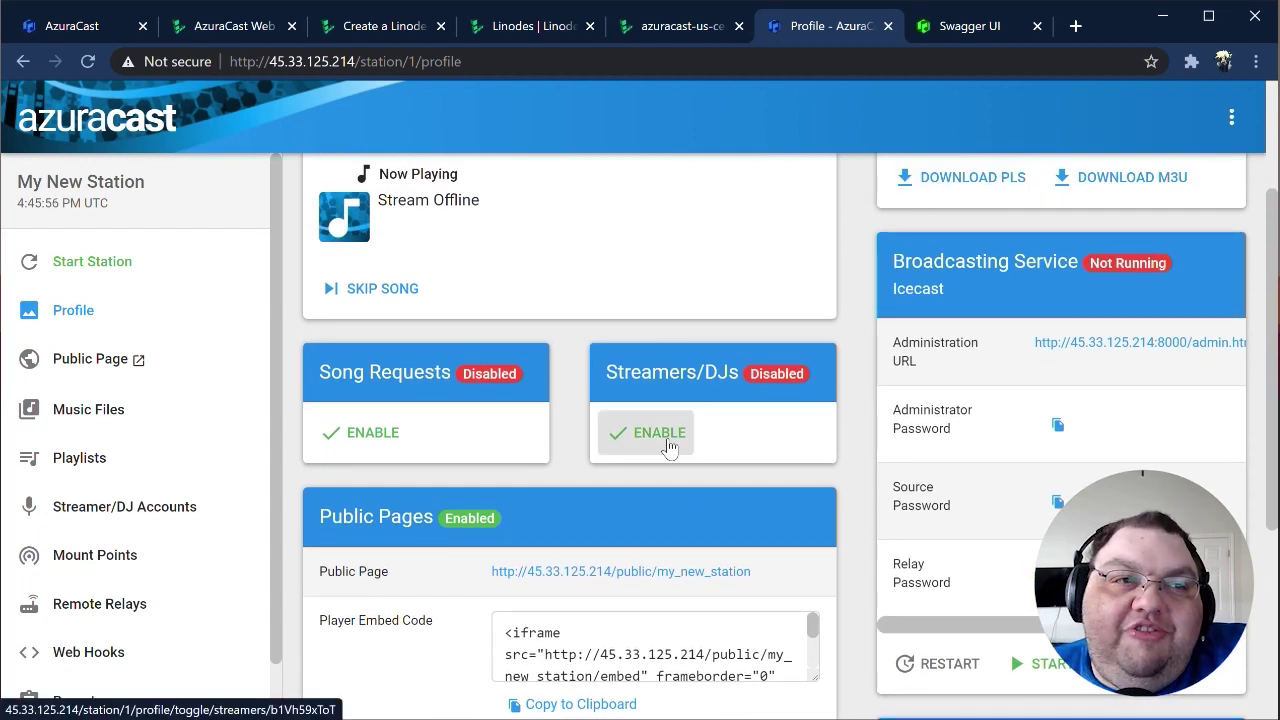
pyautogui.click(669, 433)
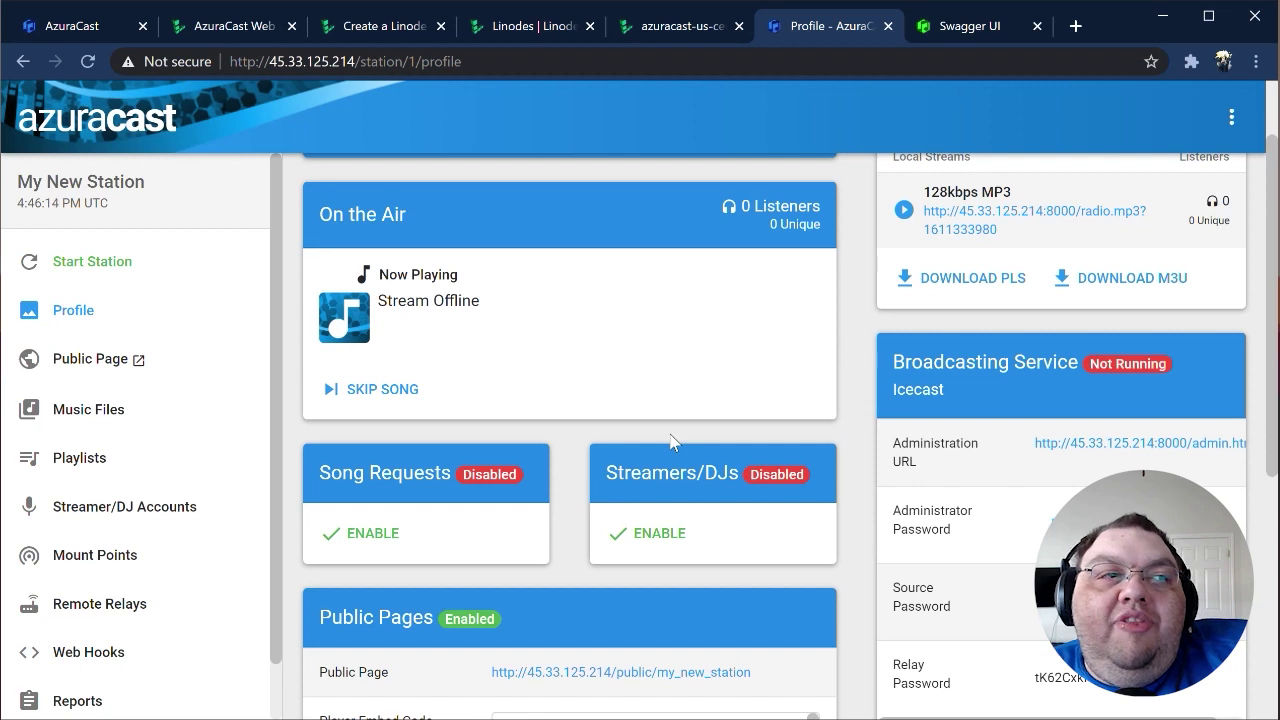
pyautogui.scroll(2, 672, 441)
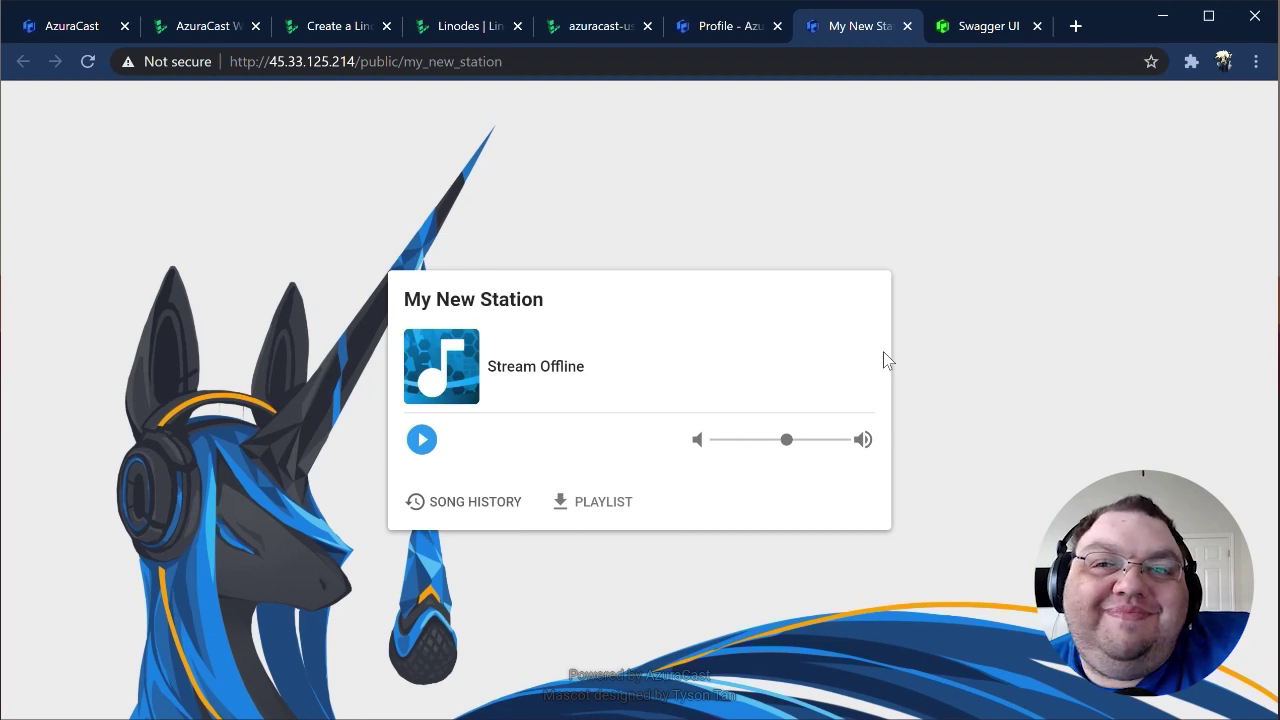
pyautogui.hotkey('ctrl', 'shift', 'Tab')
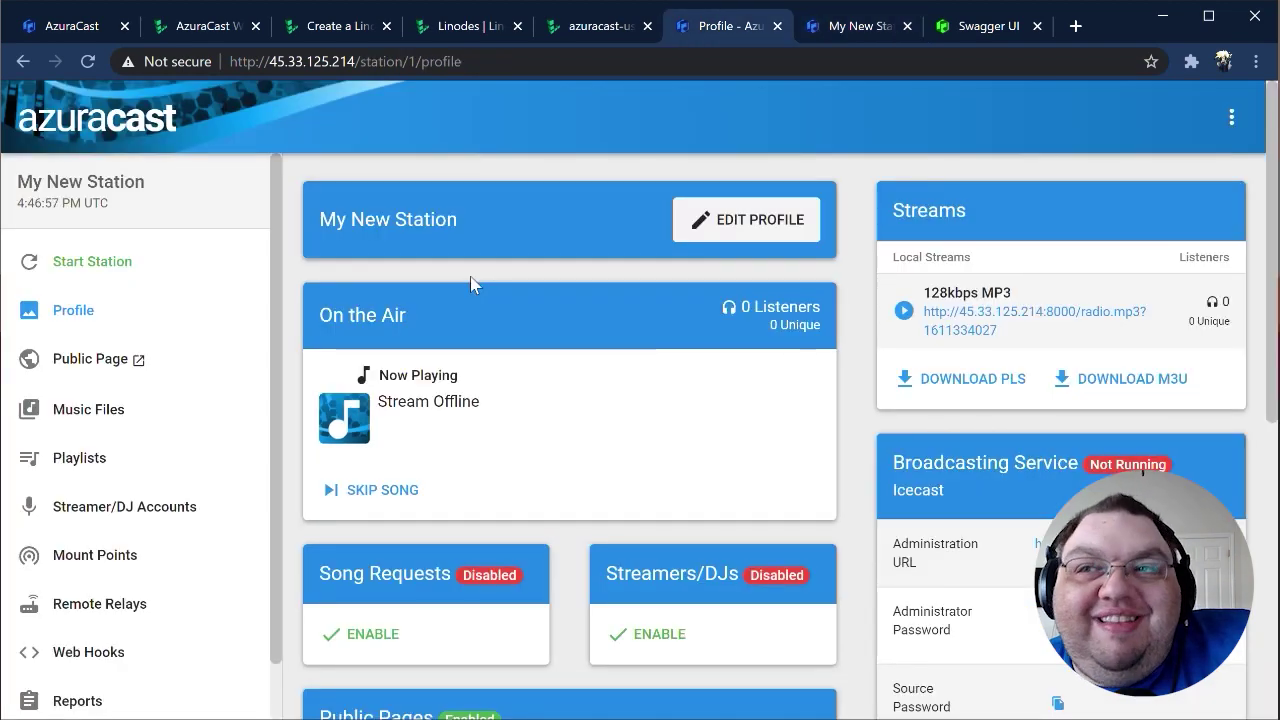
# Step: In Music Files, create a new folder named 'My Test music' and open it
pyautogui.click(68, 414)
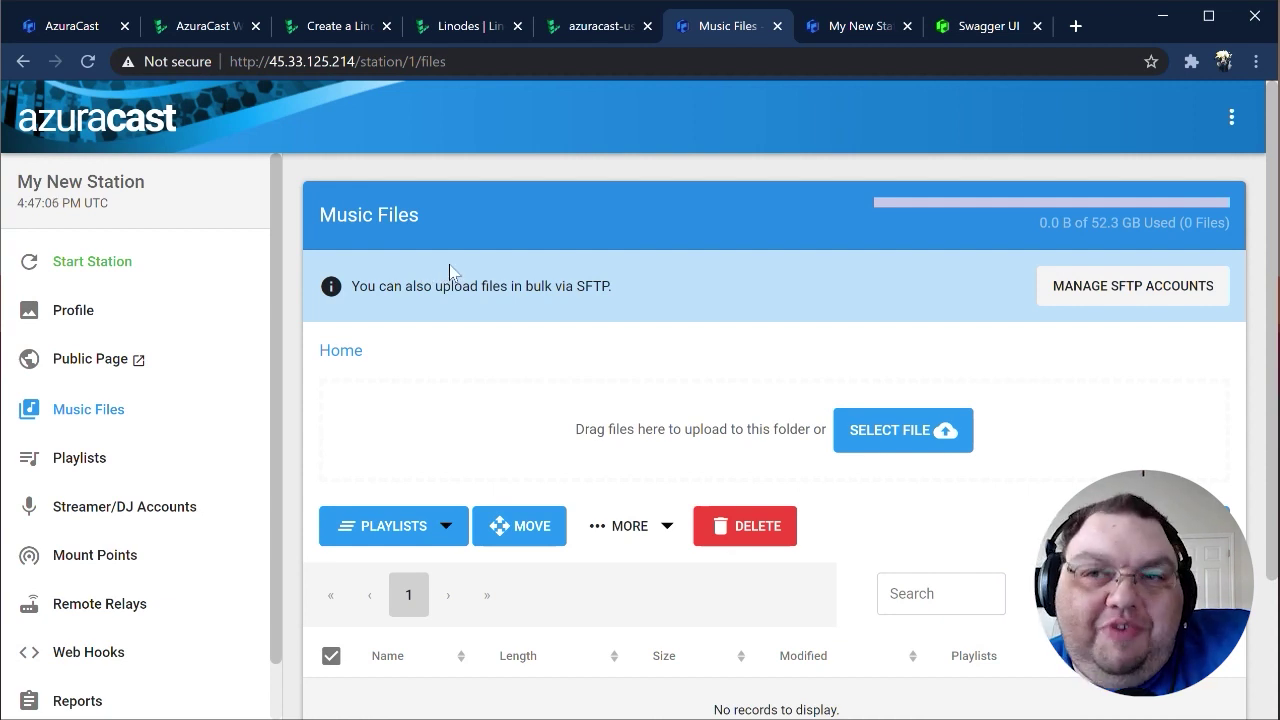
pyautogui.scroll(-1, 500, 258)
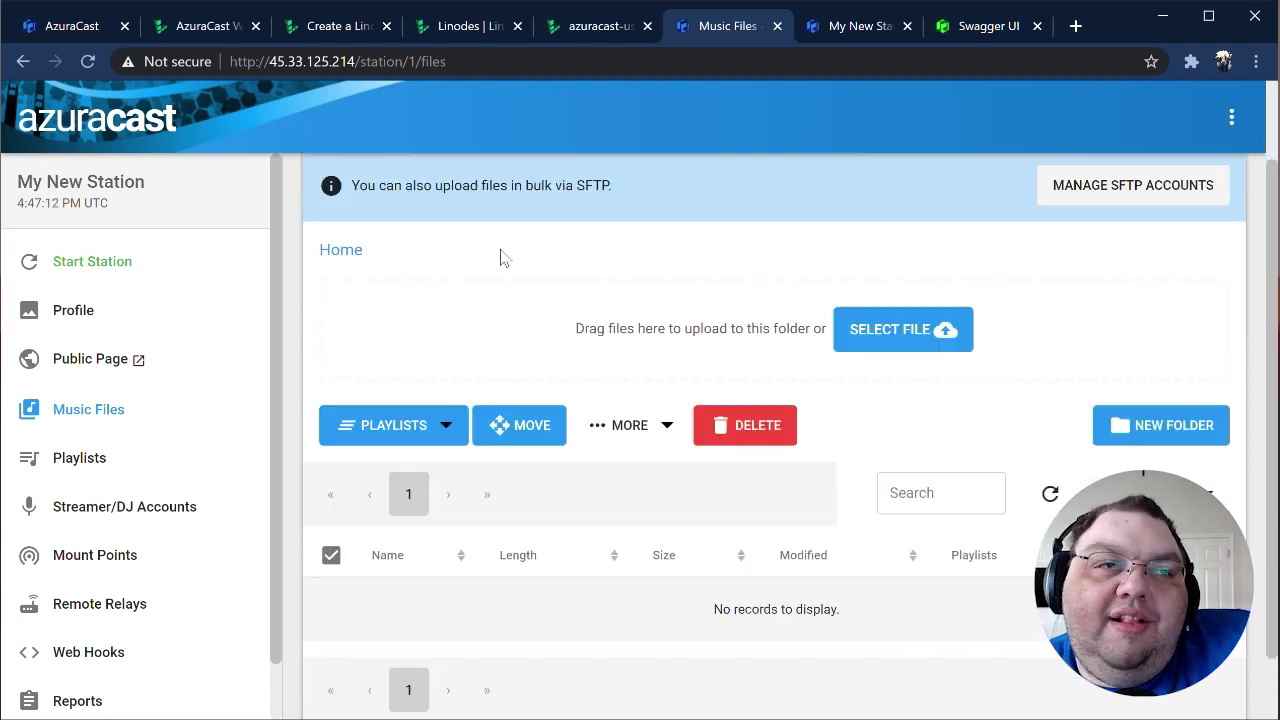
pyautogui.click(1160, 424)
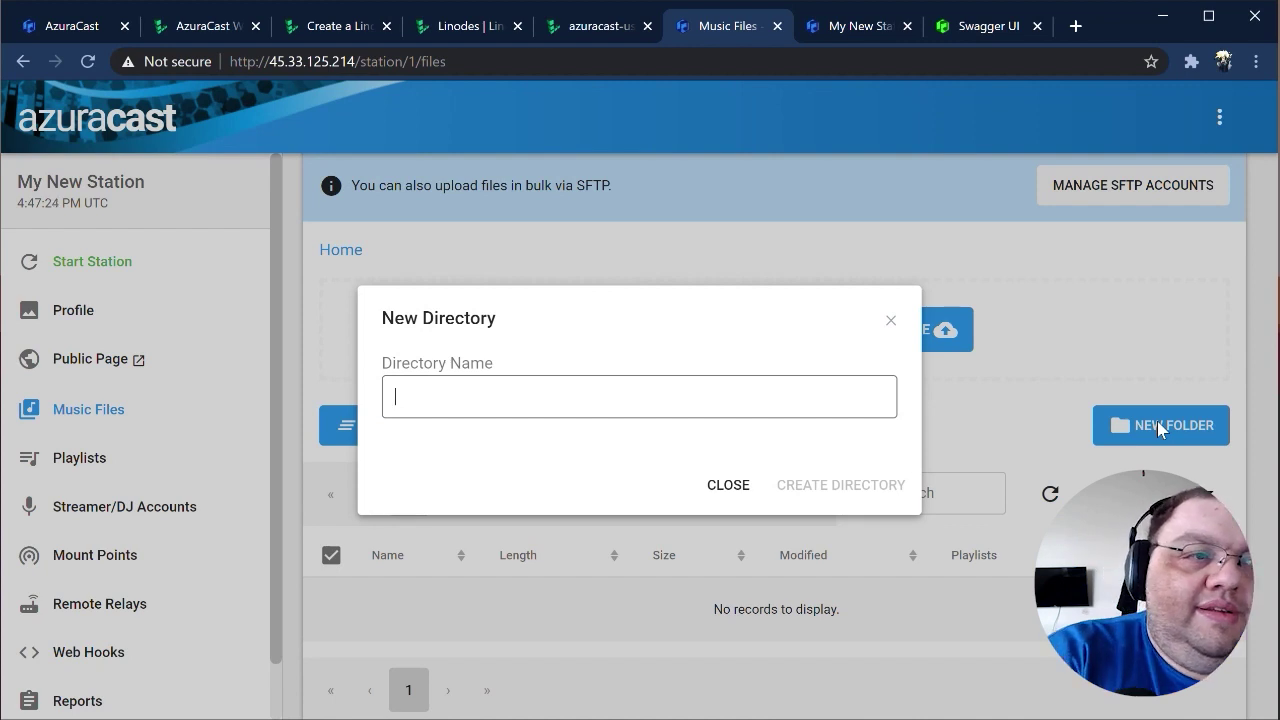
pyautogui.write('My Test music')
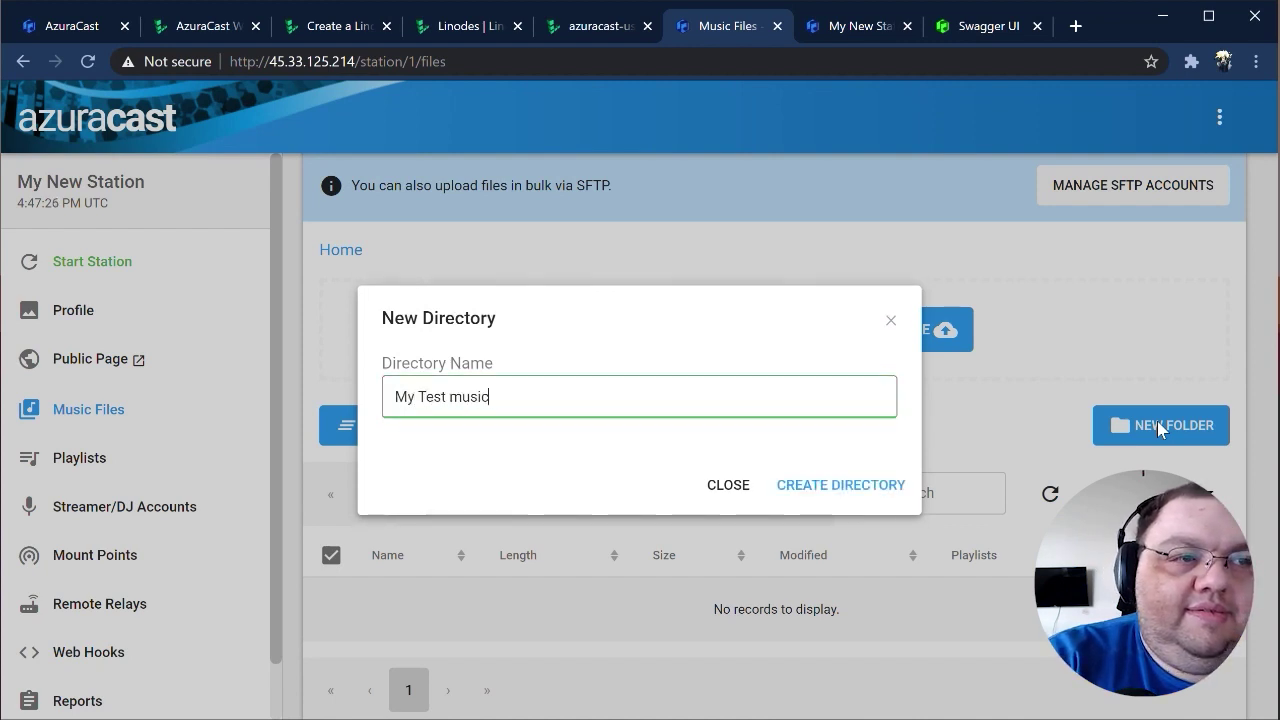
pyautogui.press('Return')
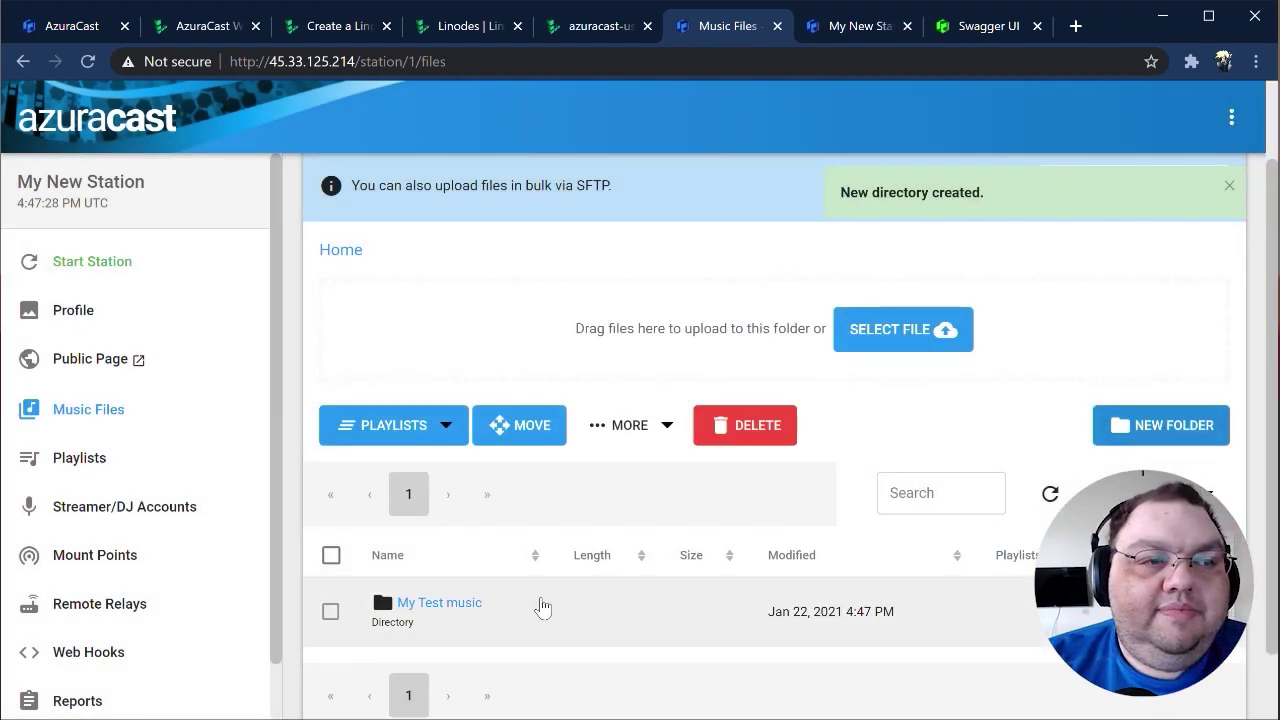
pyautogui.click(460, 605)
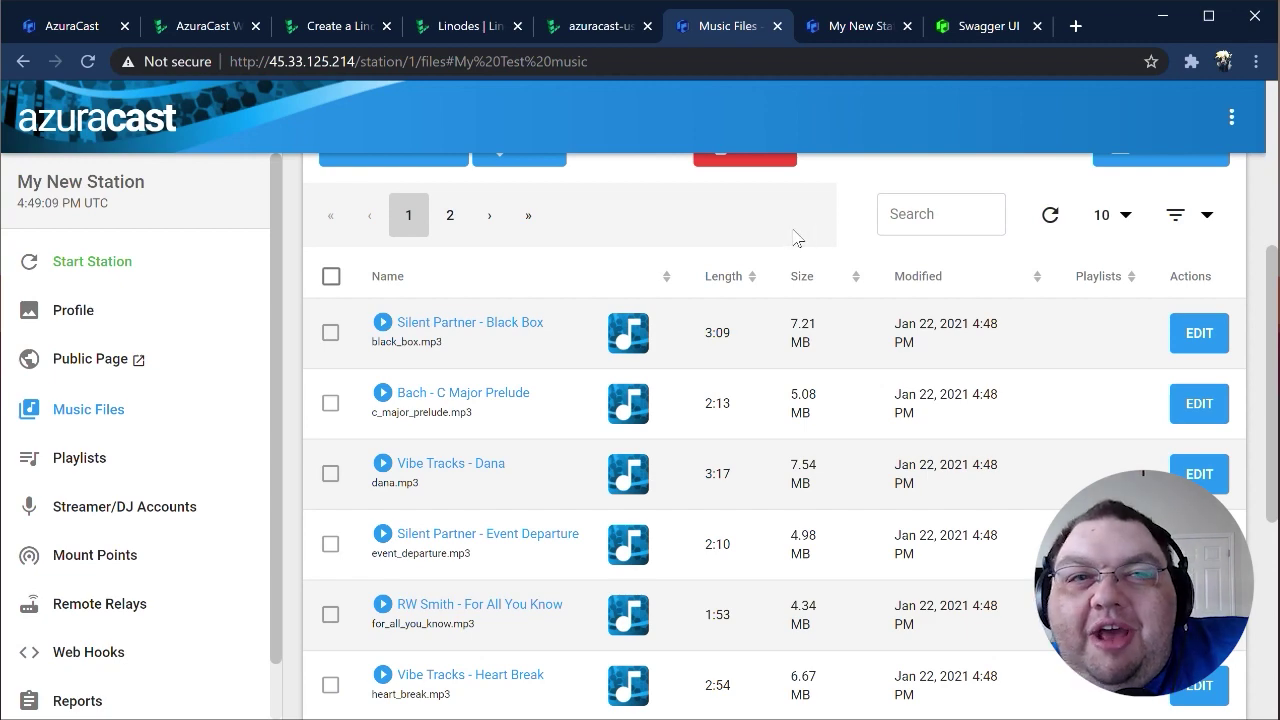
# Step: Scroll back up the My Test folder once black_box.mp3 and c_major_prelude.mp3 have uploaded
pyautogui.scroll(3, 376, 220)
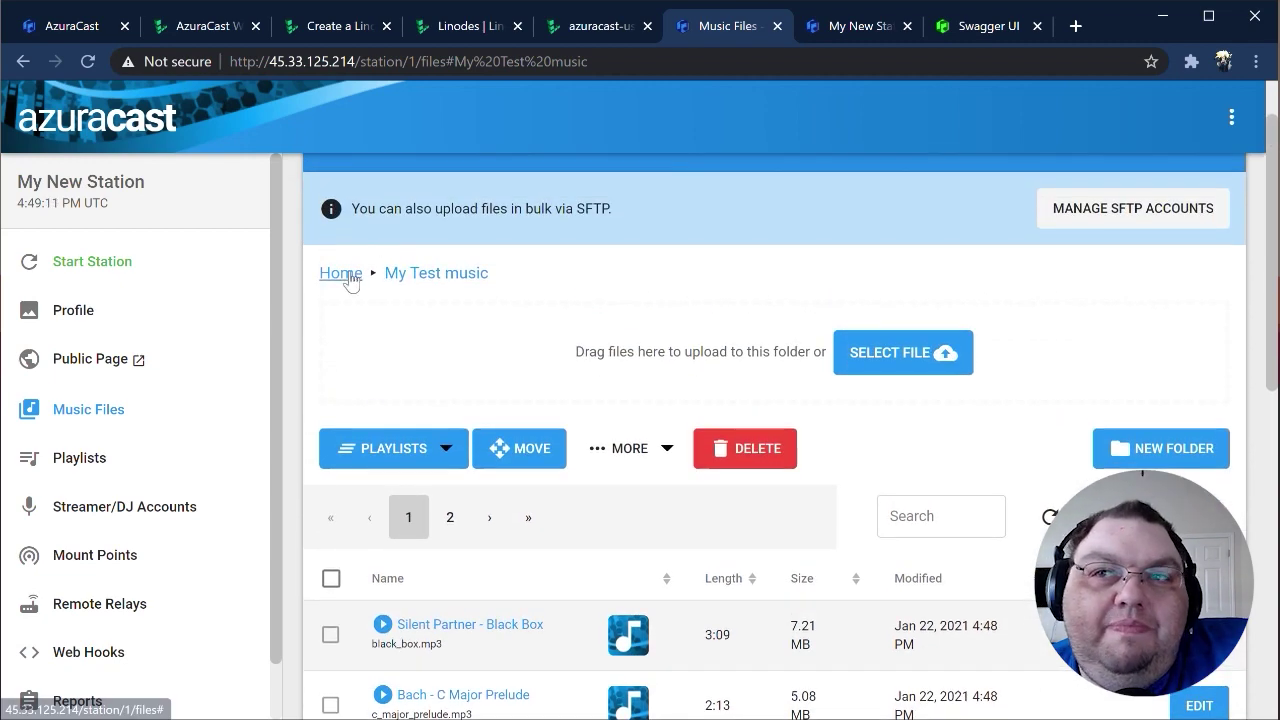
# Step: Assign the My Test music folder to the default playlist and save
pyautogui.click(345, 275)
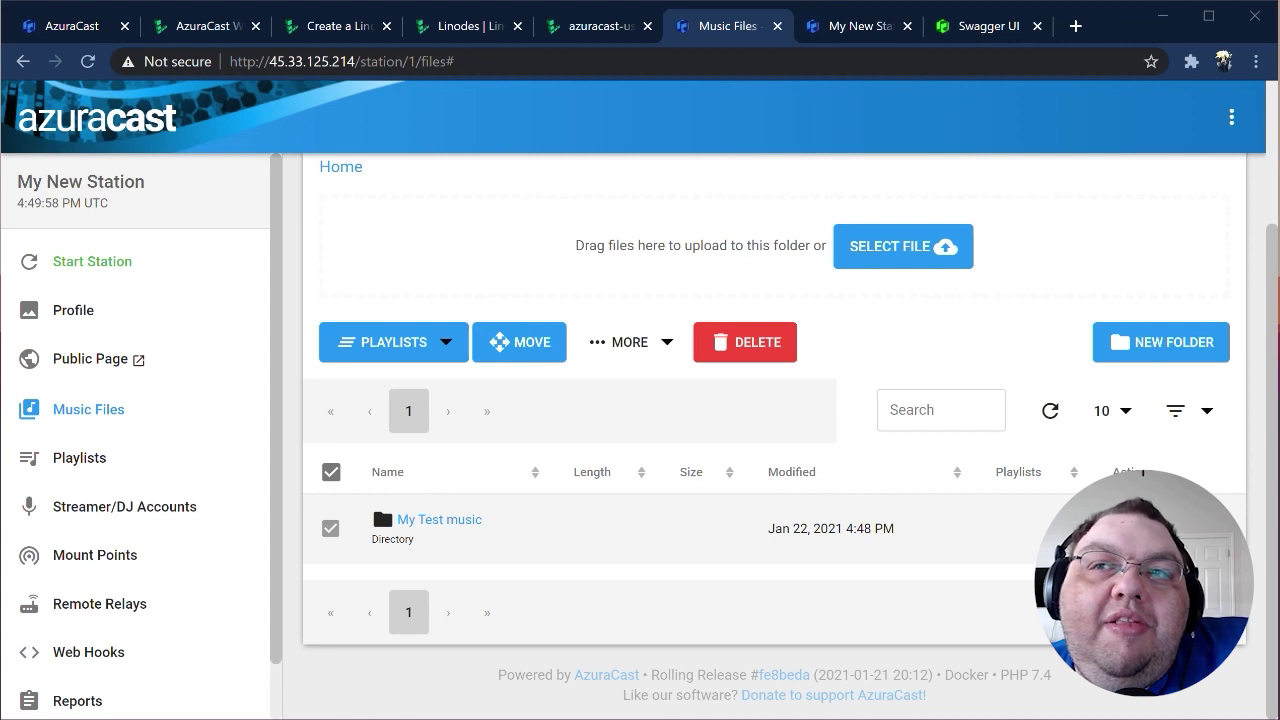
pyautogui.click(378, 345)
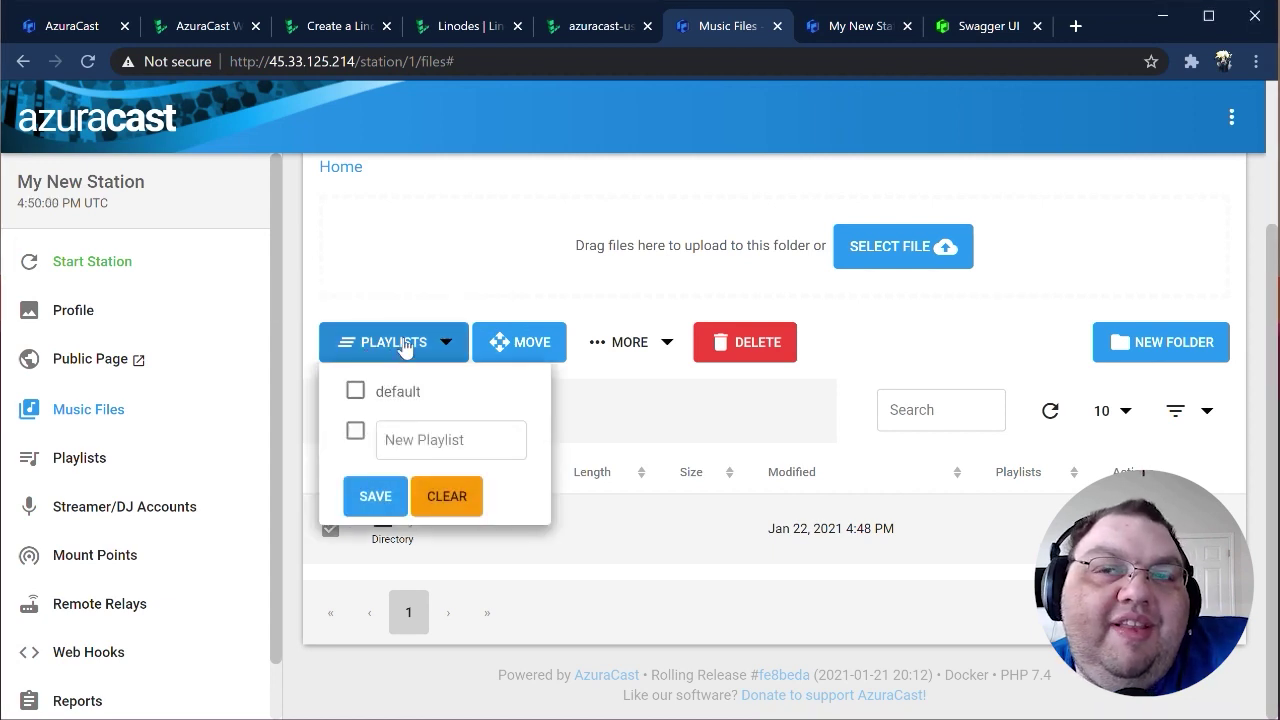
pyautogui.click(357, 393)
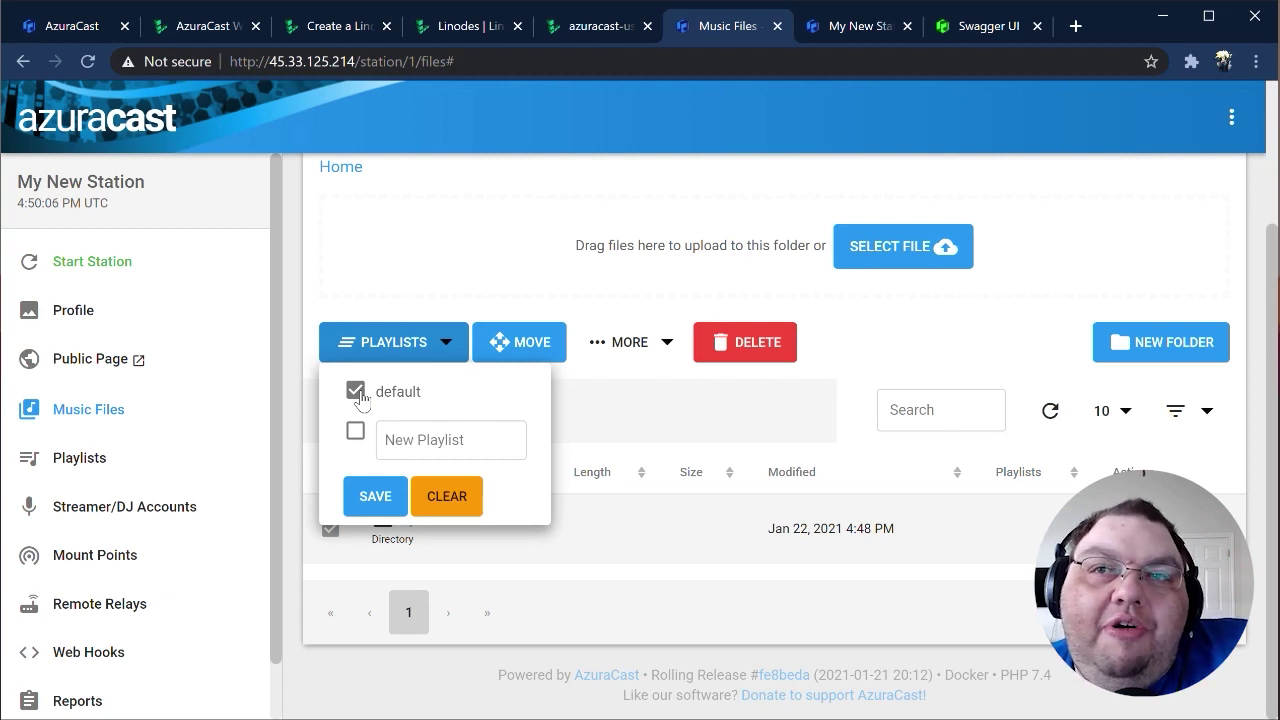
pyautogui.click(372, 497)
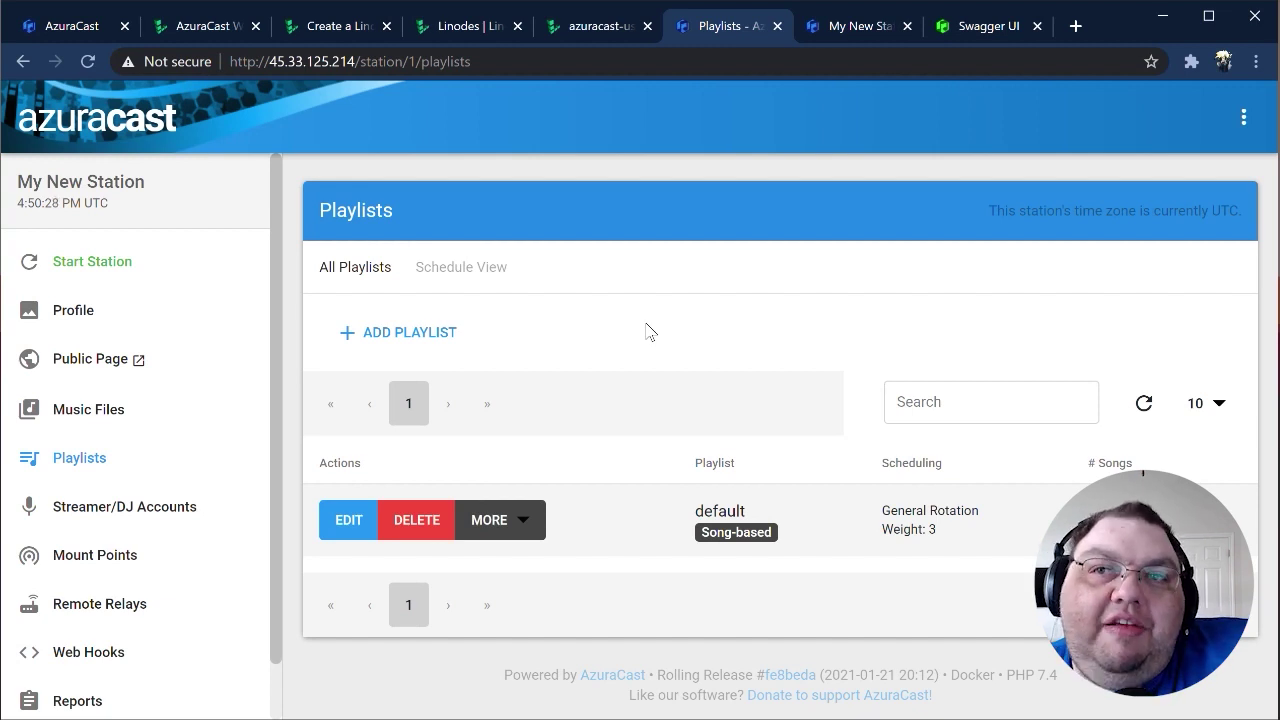
# Step: Open the default playlist's Edit Playlist dialog and review its Basic Info options
pyautogui.click(349, 520)
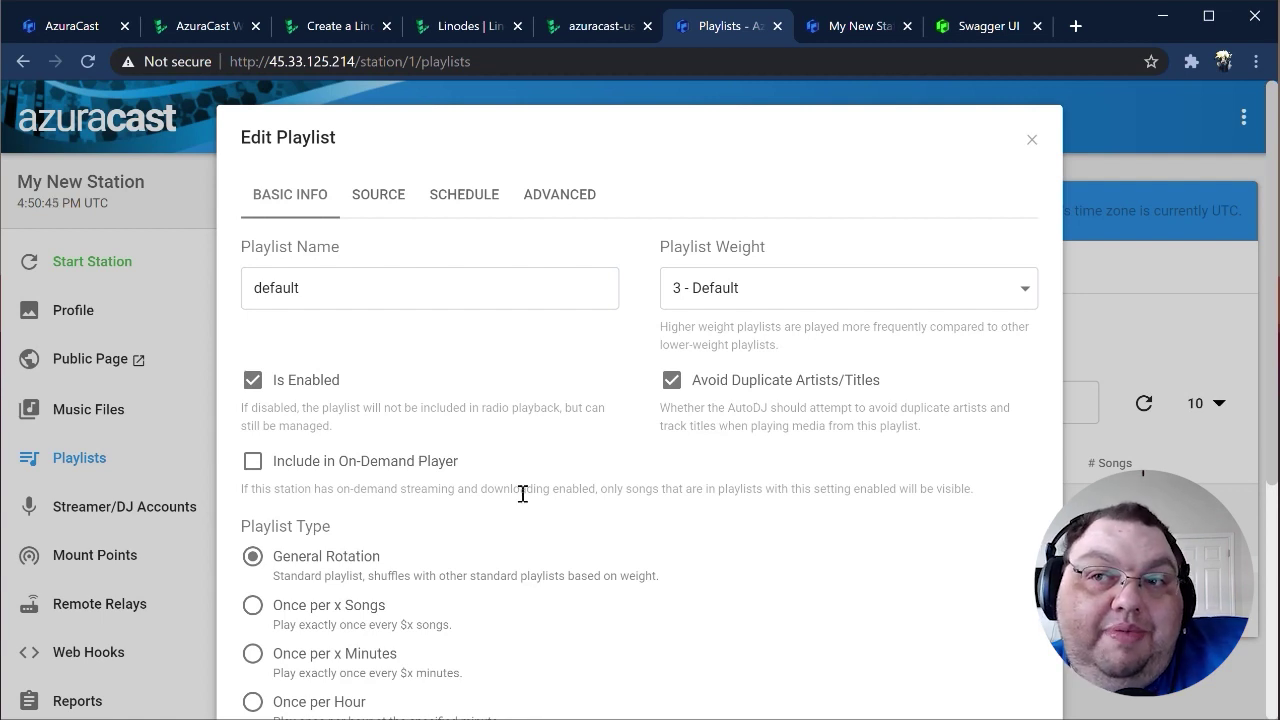
pyautogui.scroll(-1, 523, 494)
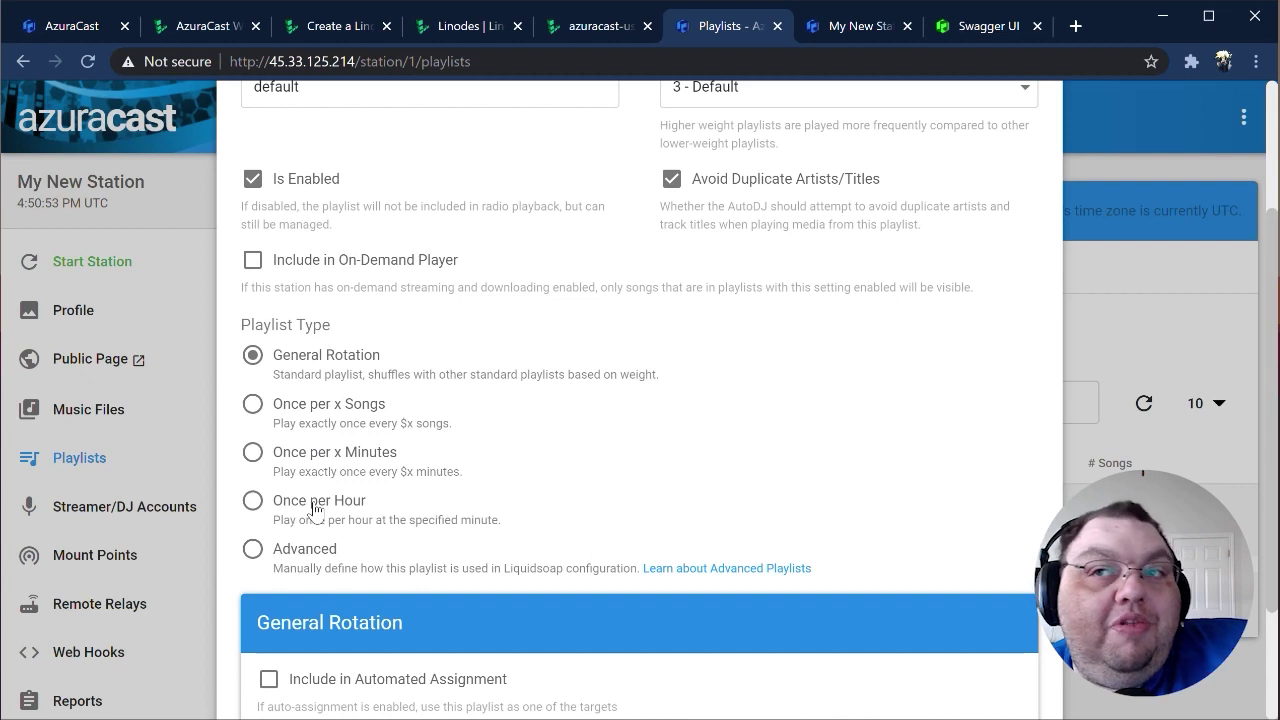
# Step: Review the default playlist's Schedule tab and a new schedule item, then close without saving
pyautogui.scroll(3, 470, 300)
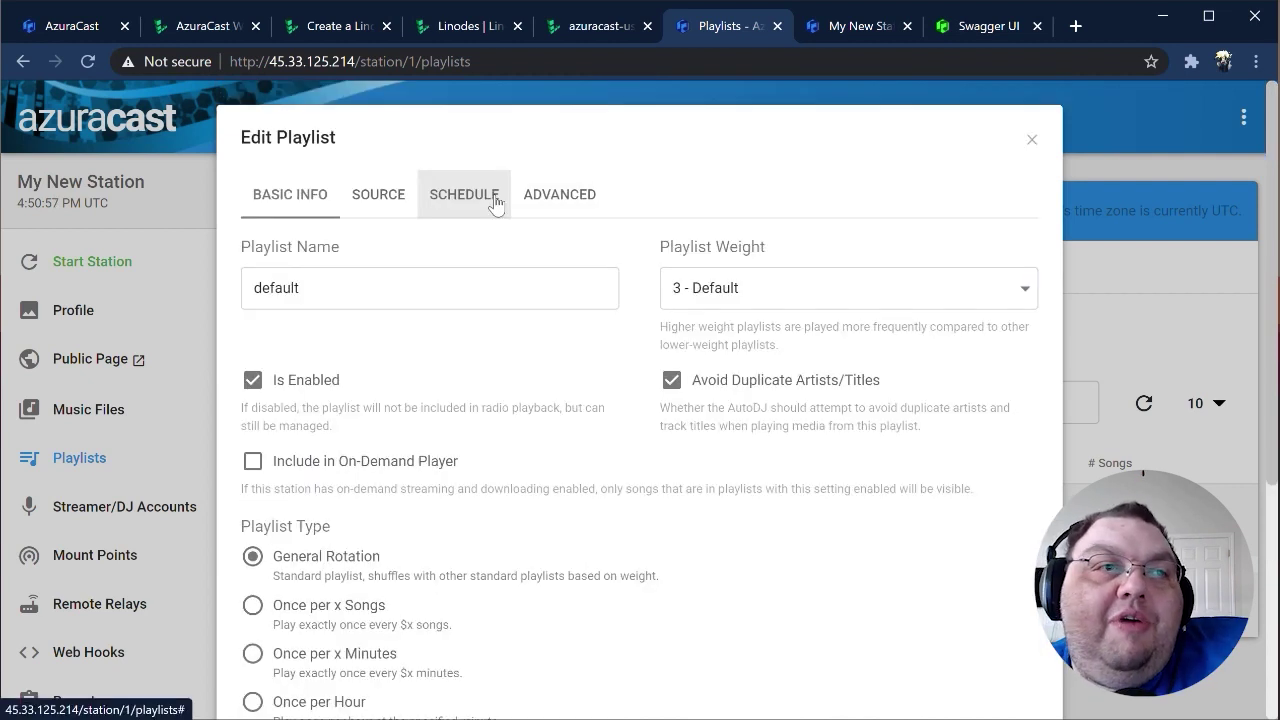
pyautogui.click(494, 200)
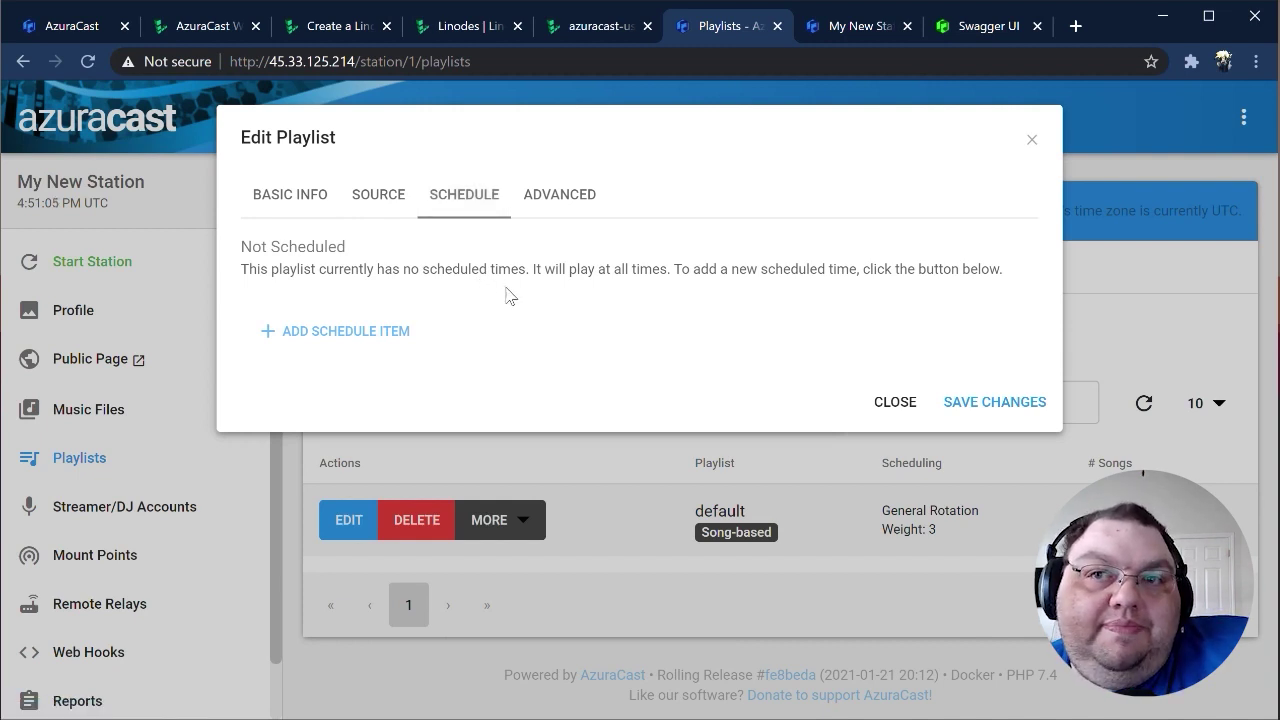
pyautogui.click(335, 331)
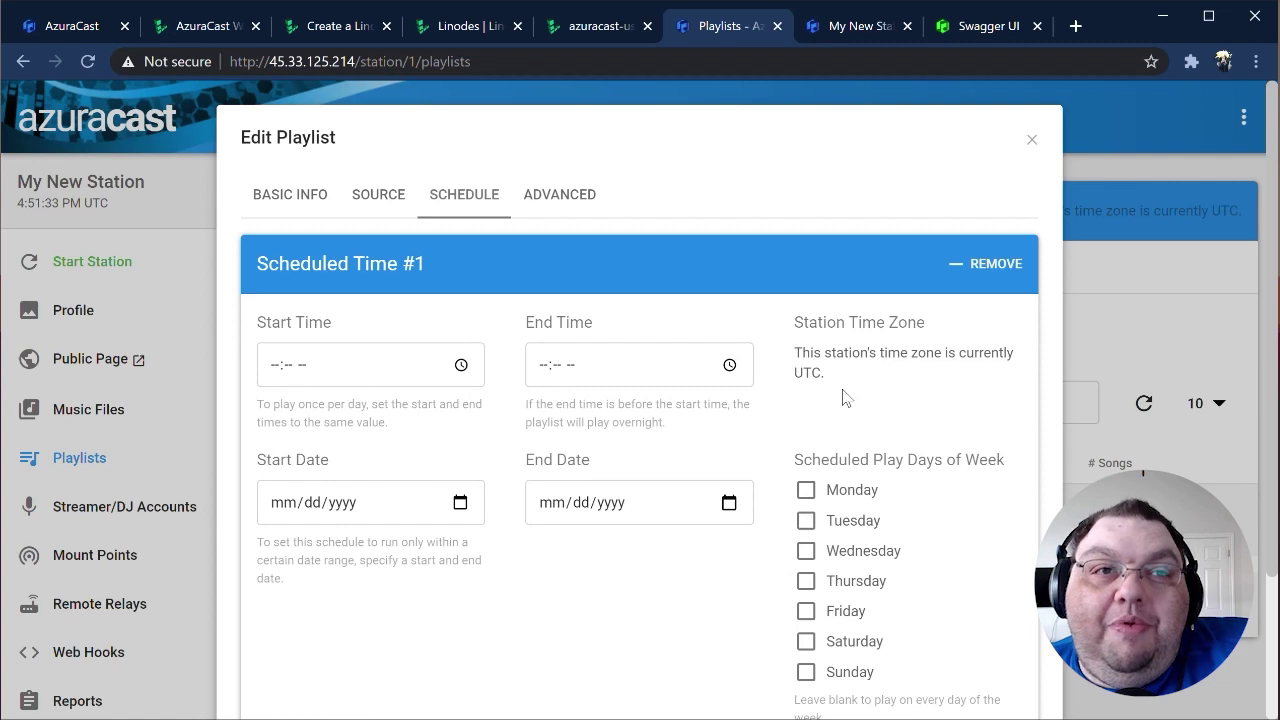
pyautogui.click(1031, 141)
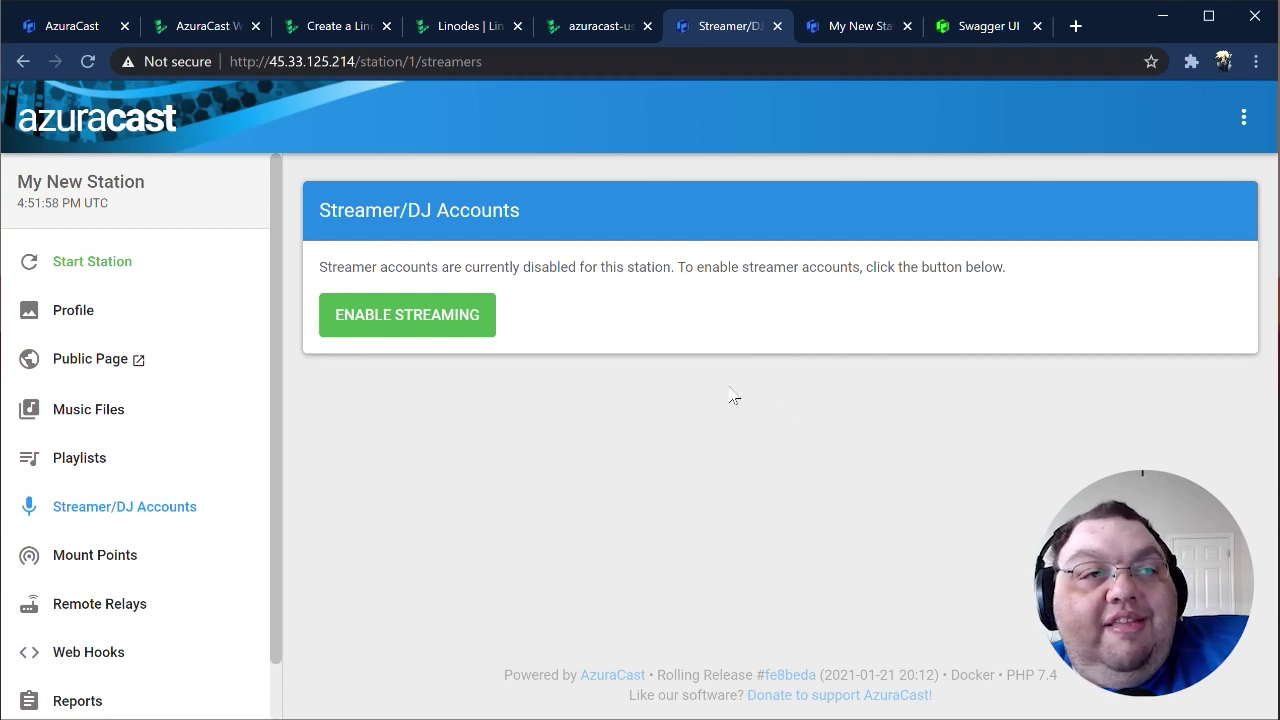
# Step: Enable streaming for My New Station and start the Add Streamer form
pyautogui.click(400, 318)
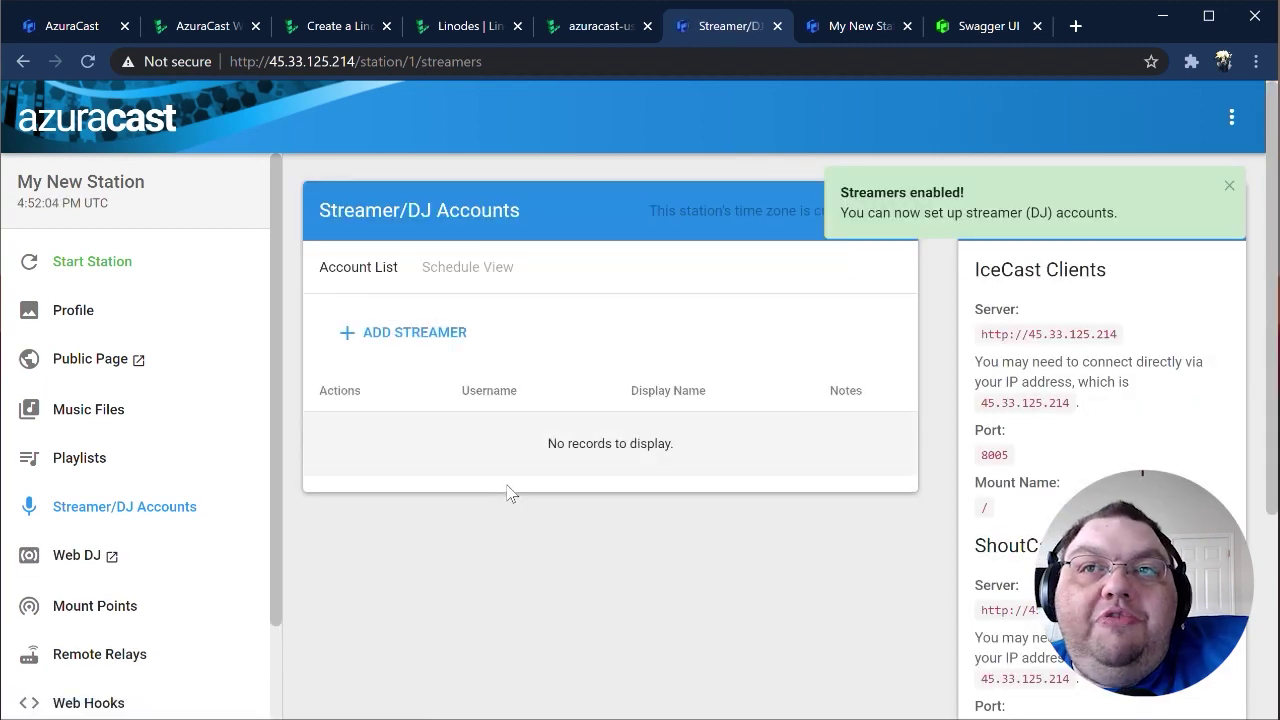
pyautogui.click(408, 345)
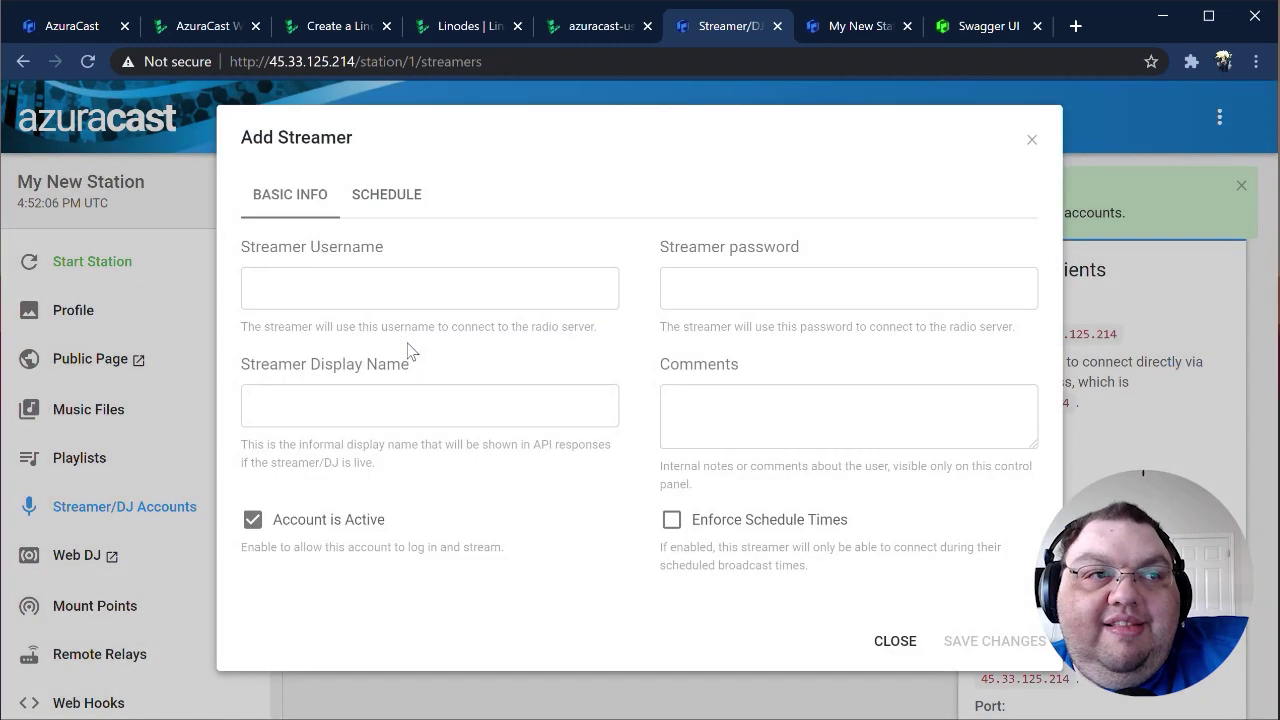
# Step: Look over the Add Streamer schedule tab and a new schedule item
pyautogui.click(394, 204)
pyautogui.click(364, 338)
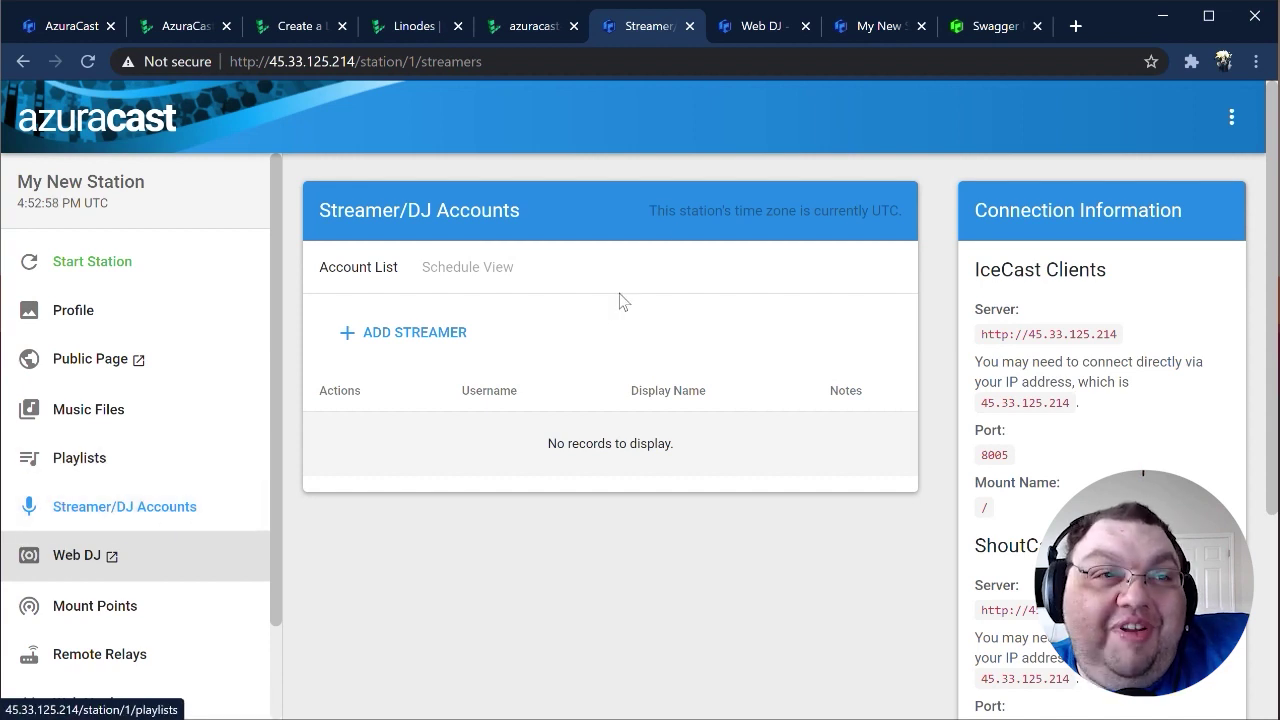
# Step: View the Web DJ tab with its microphone, mixer and playlist decks, then return to the station tab
pyautogui.click(742, 28)
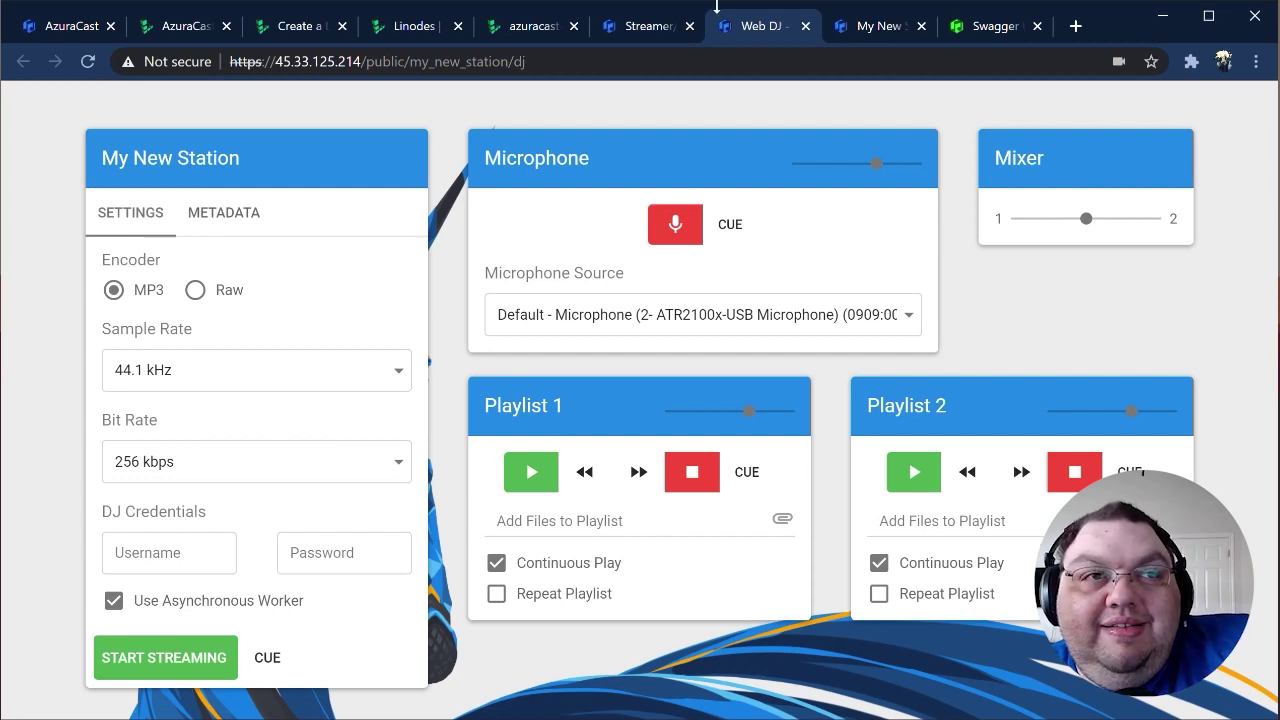
pyautogui.click(656, 33)
# Step: Open the station's Mount Points and begin adding an AAC mount point
pyautogui.click(95, 605)
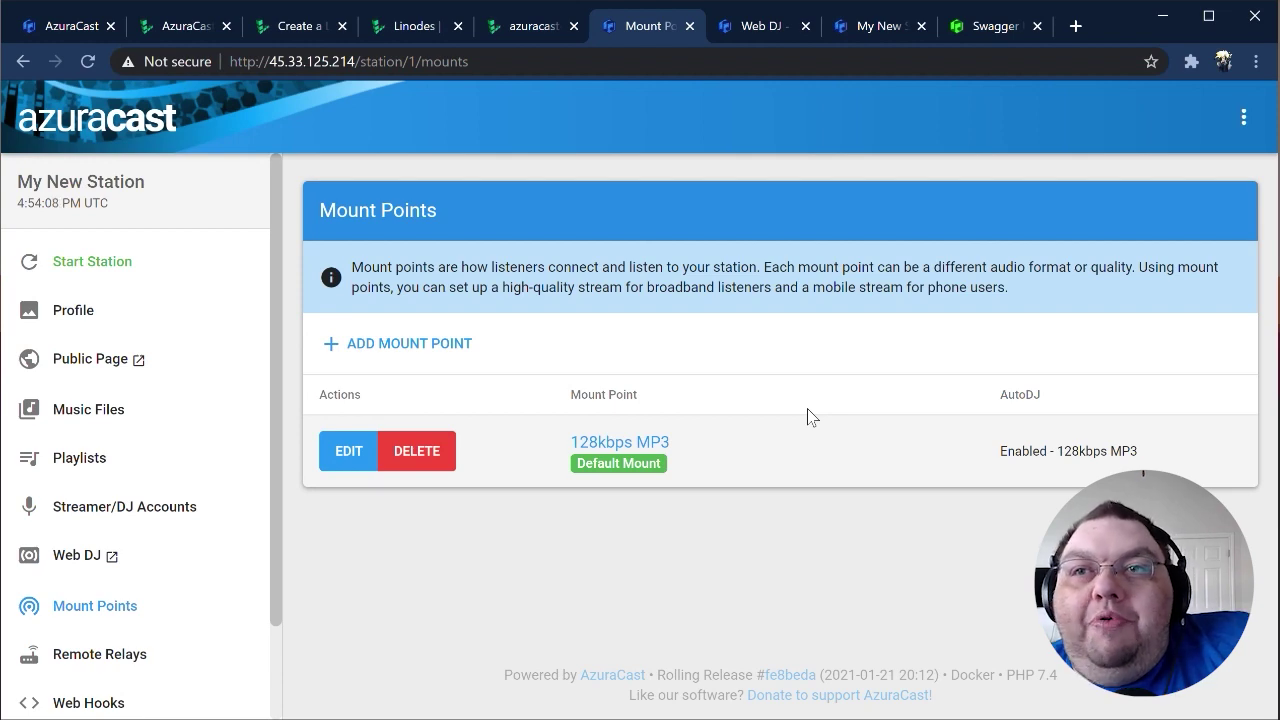
pyautogui.click(400, 342)
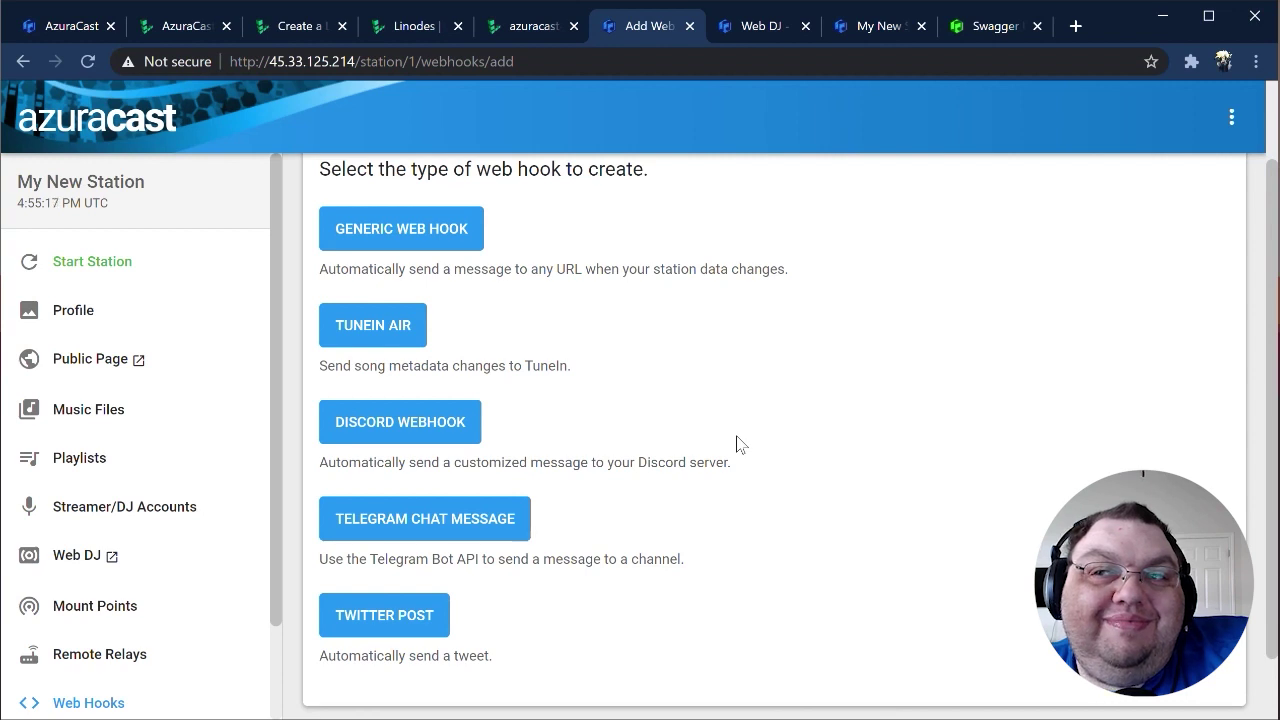
# Step: Open the Statistics Overview report for My New Station from the Reports menu
pyautogui.scroll(-3, 170, 528)
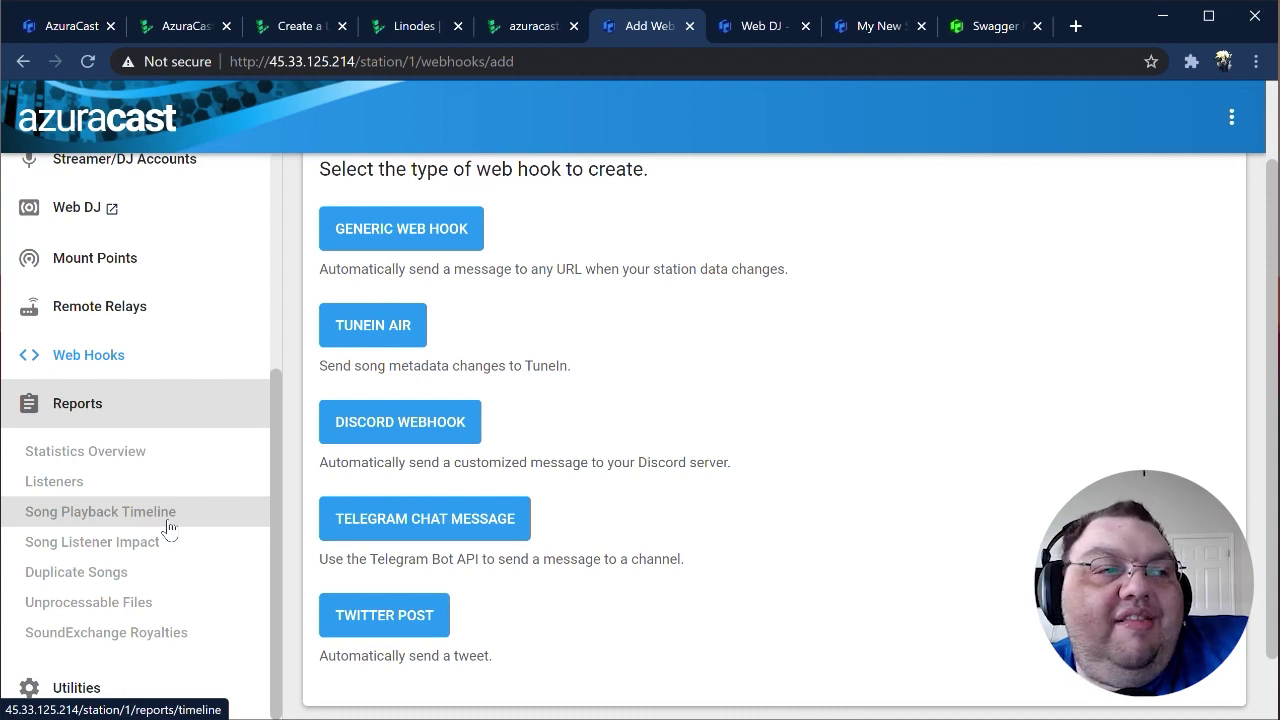
pyautogui.click(162, 460)
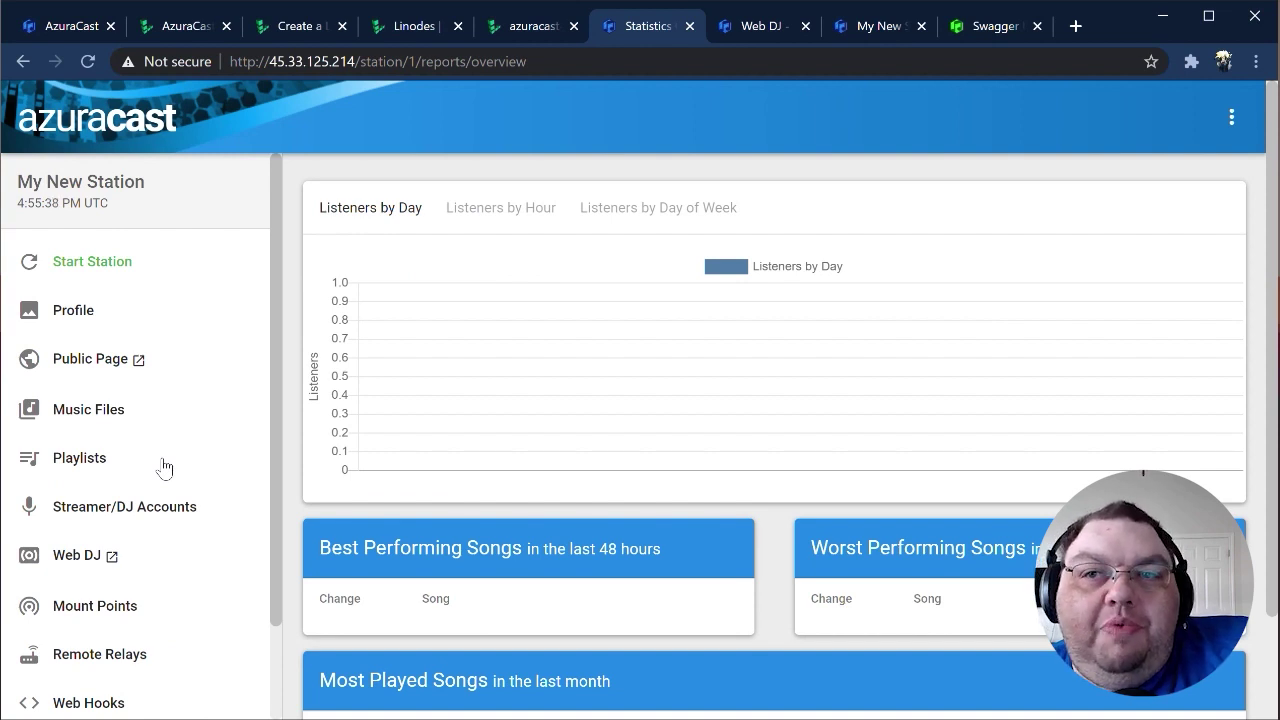
# Step: Browse the station's Reports submenu, then return to the main AzuraCast dashboard
pyautogui.scroll(-2, 100, 610)
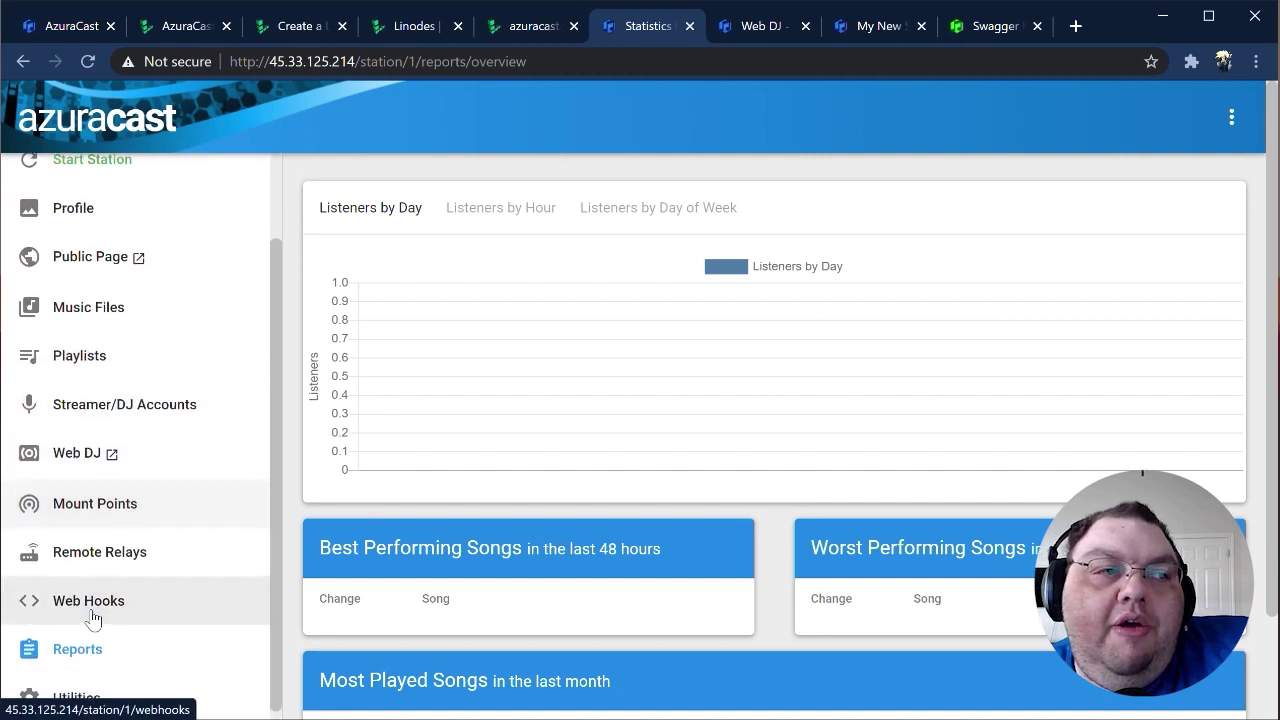
pyautogui.click(100, 638)
pyautogui.scroll(-2, 125, 590)
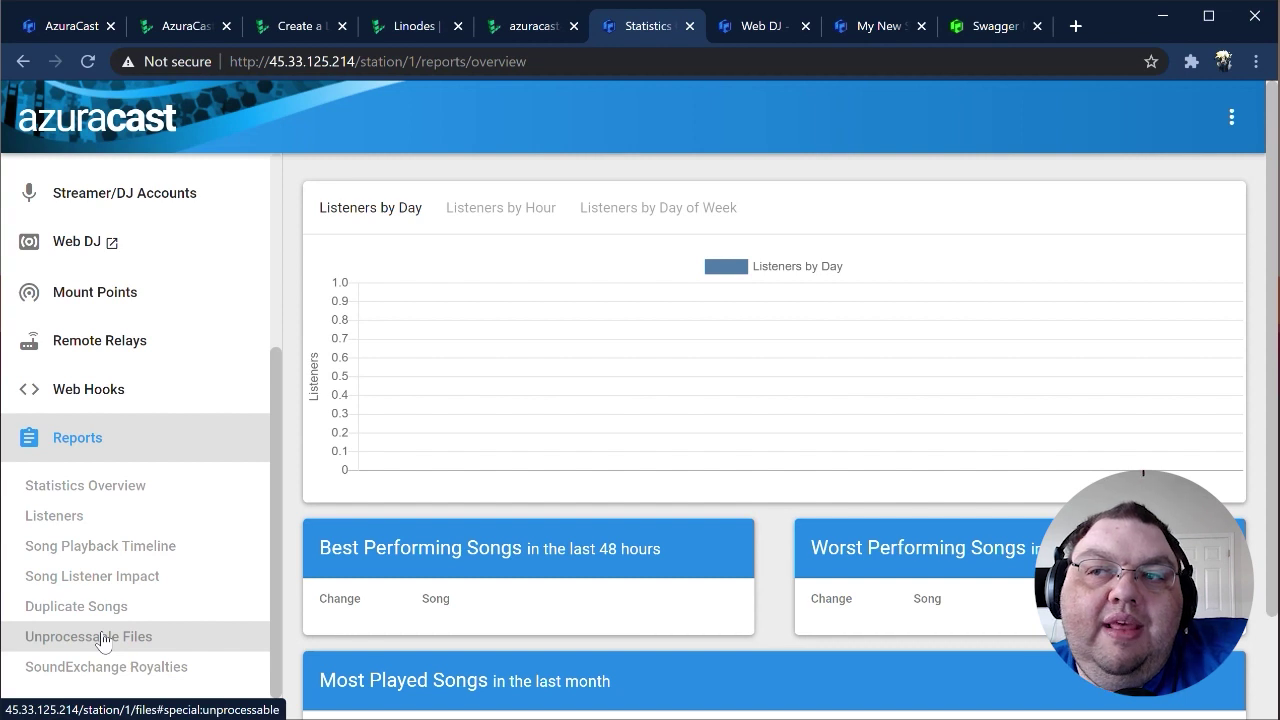
pyautogui.click(115, 128)
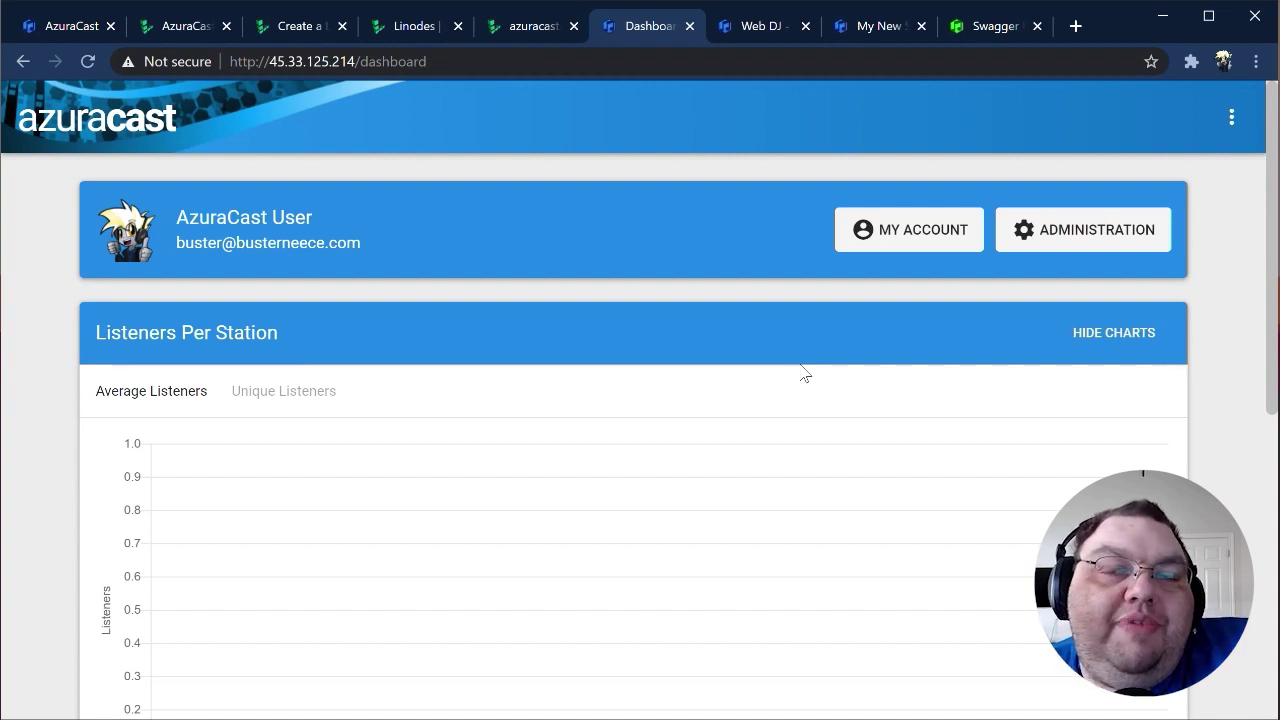
# Step: Switch AzuraCast to the dark theme from the user menu and open My Account
pyautogui.click(1232, 120)
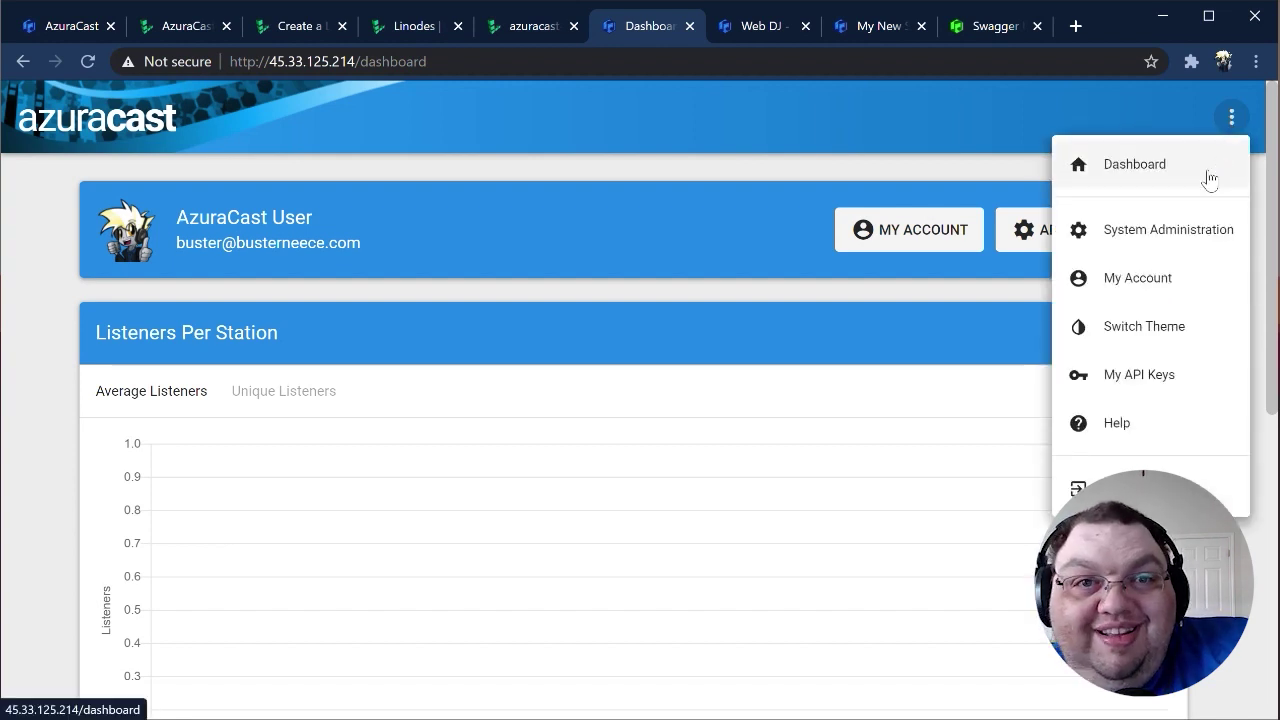
pyautogui.click(1137, 328)
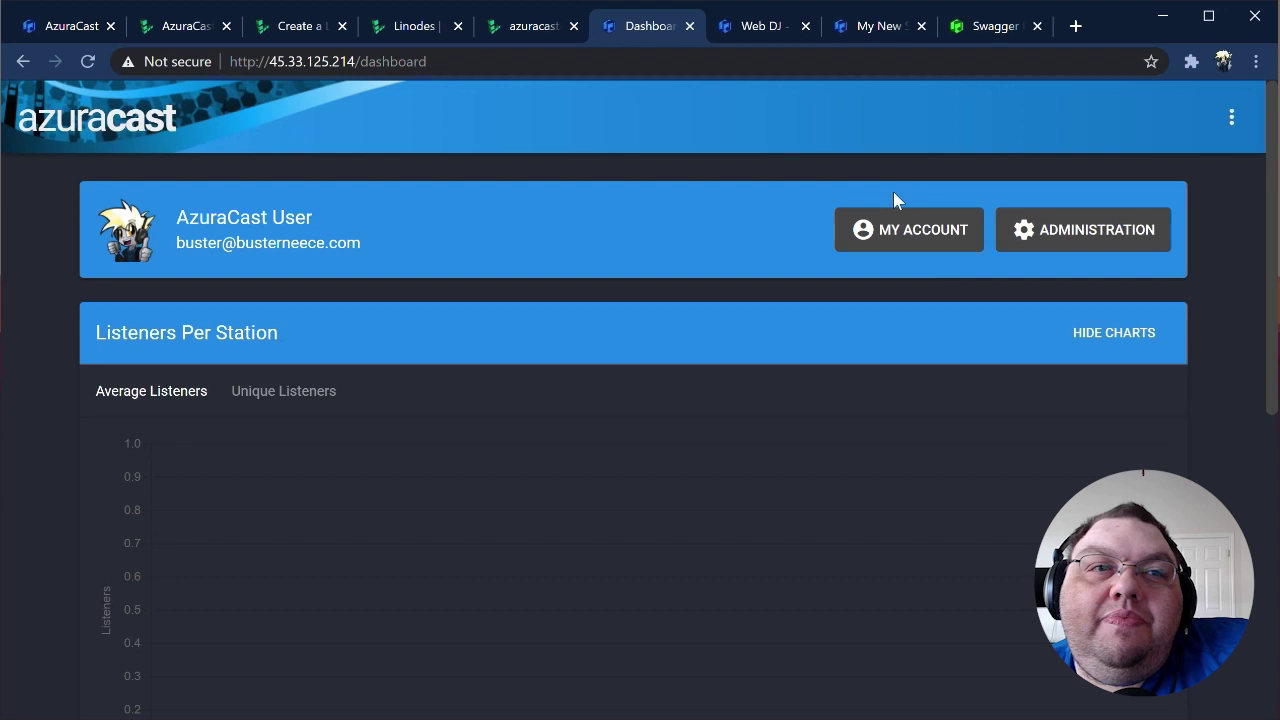
pyautogui.click(890, 229)
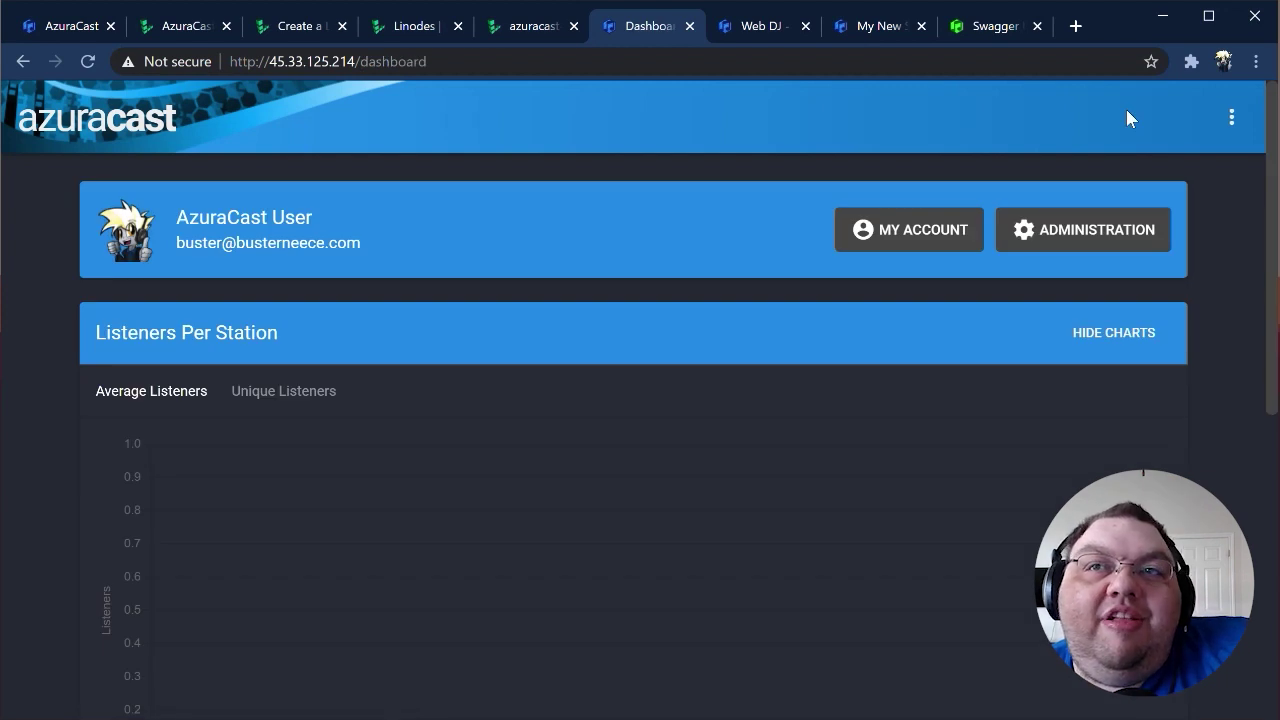
# Step: Open the Administration page, scroll through its sections, and go to System Settings
pyautogui.click(1095, 231)
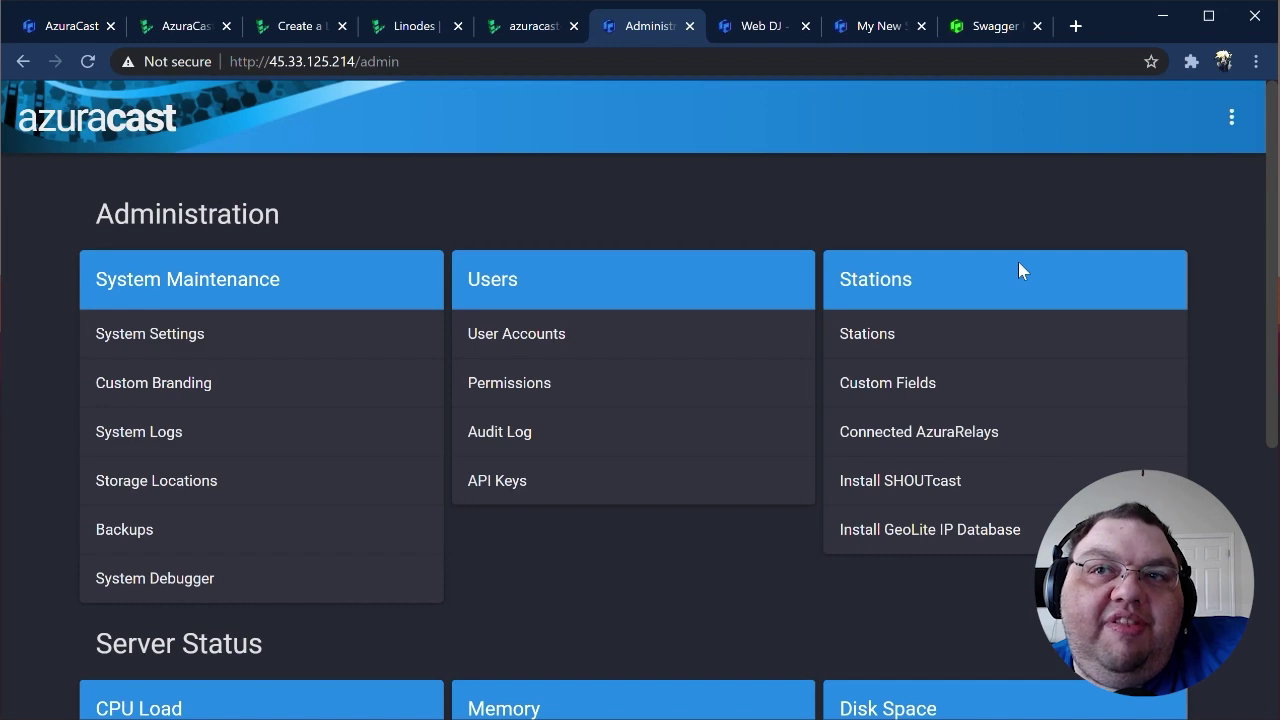
pyautogui.scroll(-3, 1018, 263)
pyautogui.scroll(-1, 1019, 270)
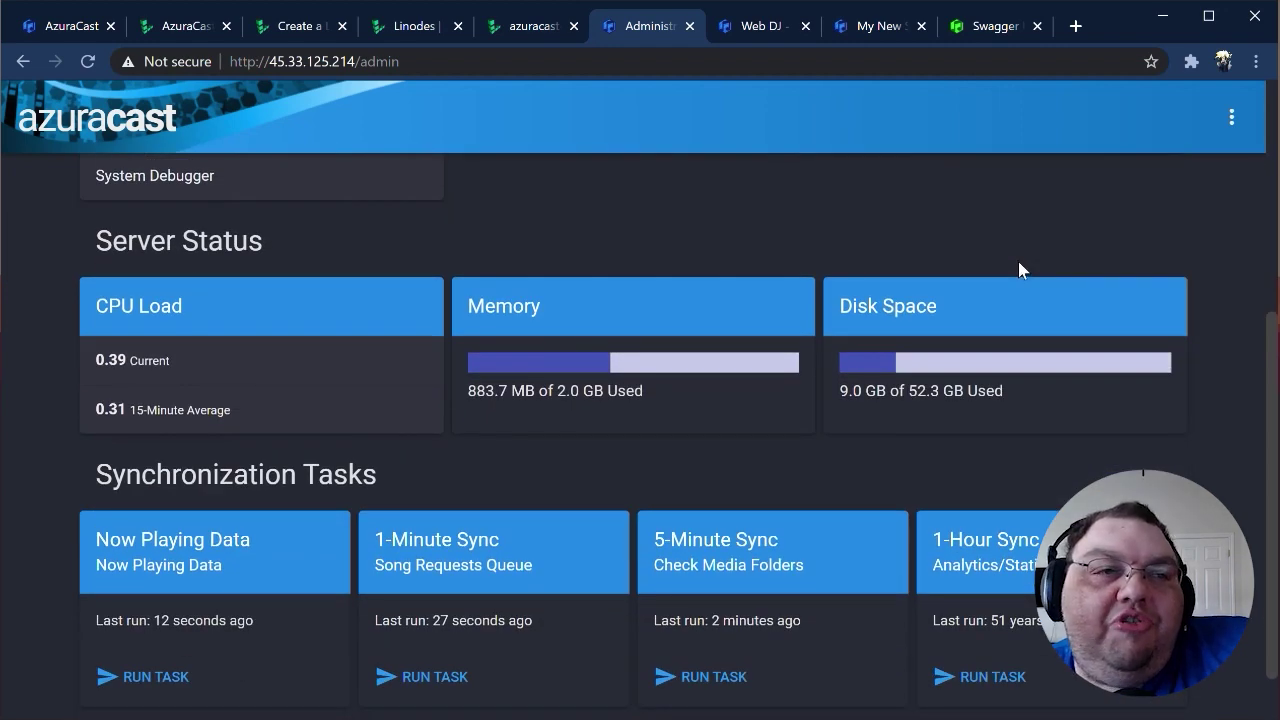
pyautogui.scroll(-1, 1020, 270)
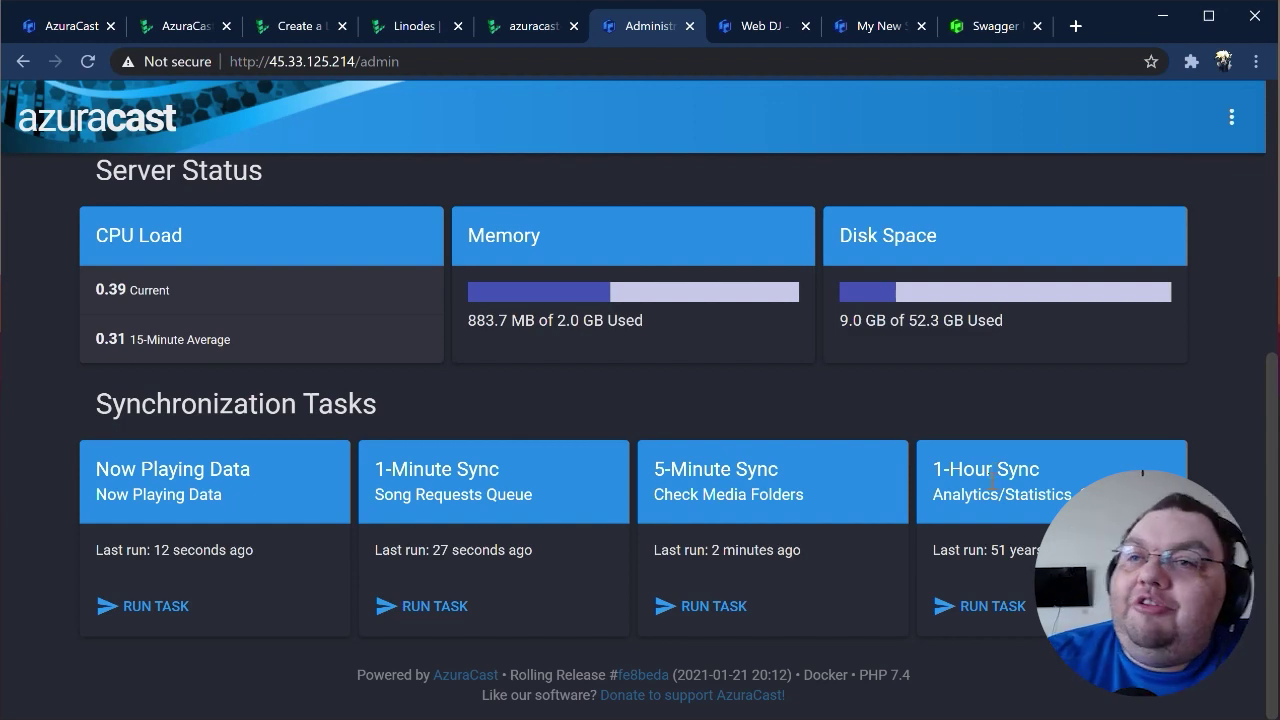
pyautogui.scroll(5, 975, 493)
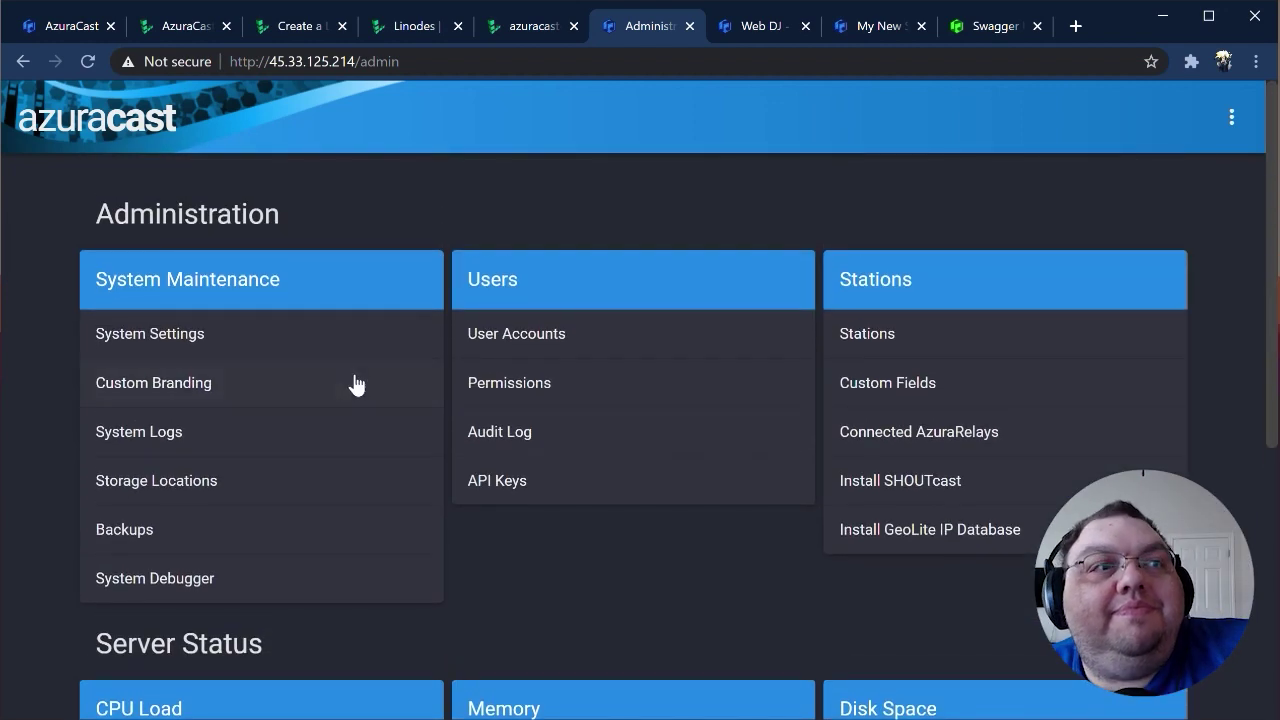
pyautogui.click(300, 338)
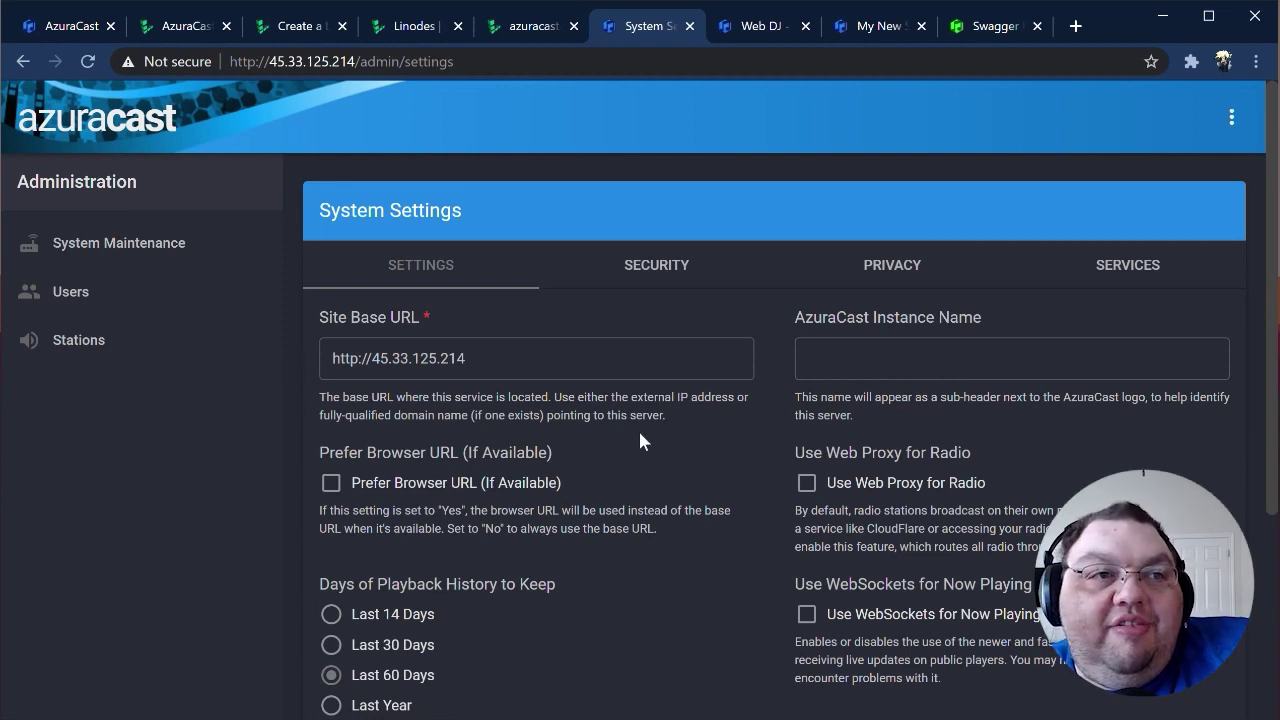
# Step: Review the Security, Privacy and Services settings tabs, then go to Storage Locations
pyautogui.scroll(-1, 569, 371)
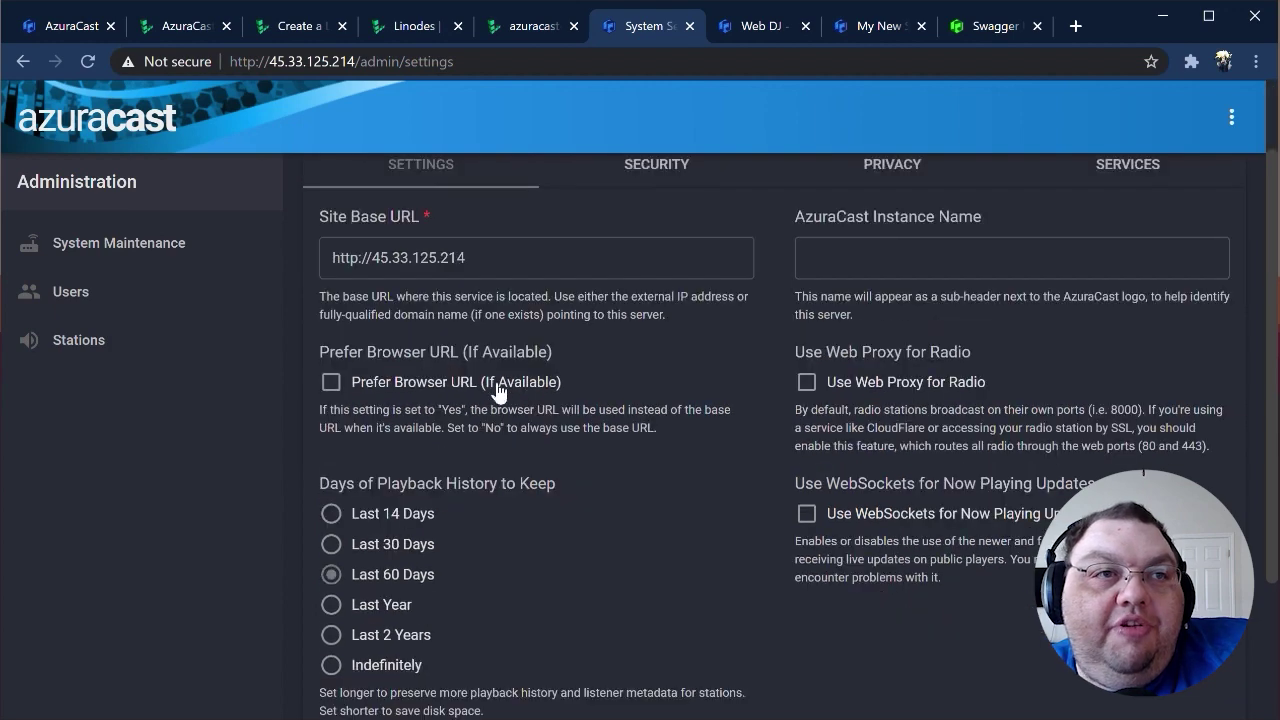
pyautogui.click(703, 167)
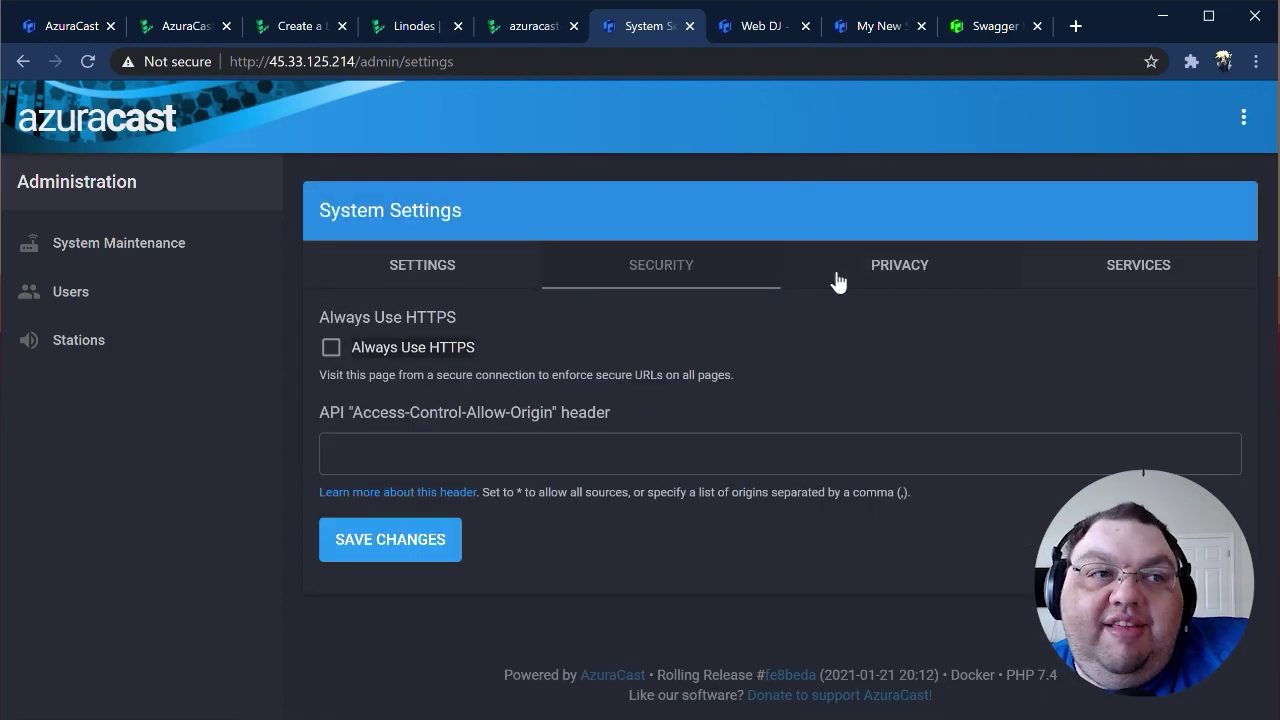
pyautogui.click(838, 282)
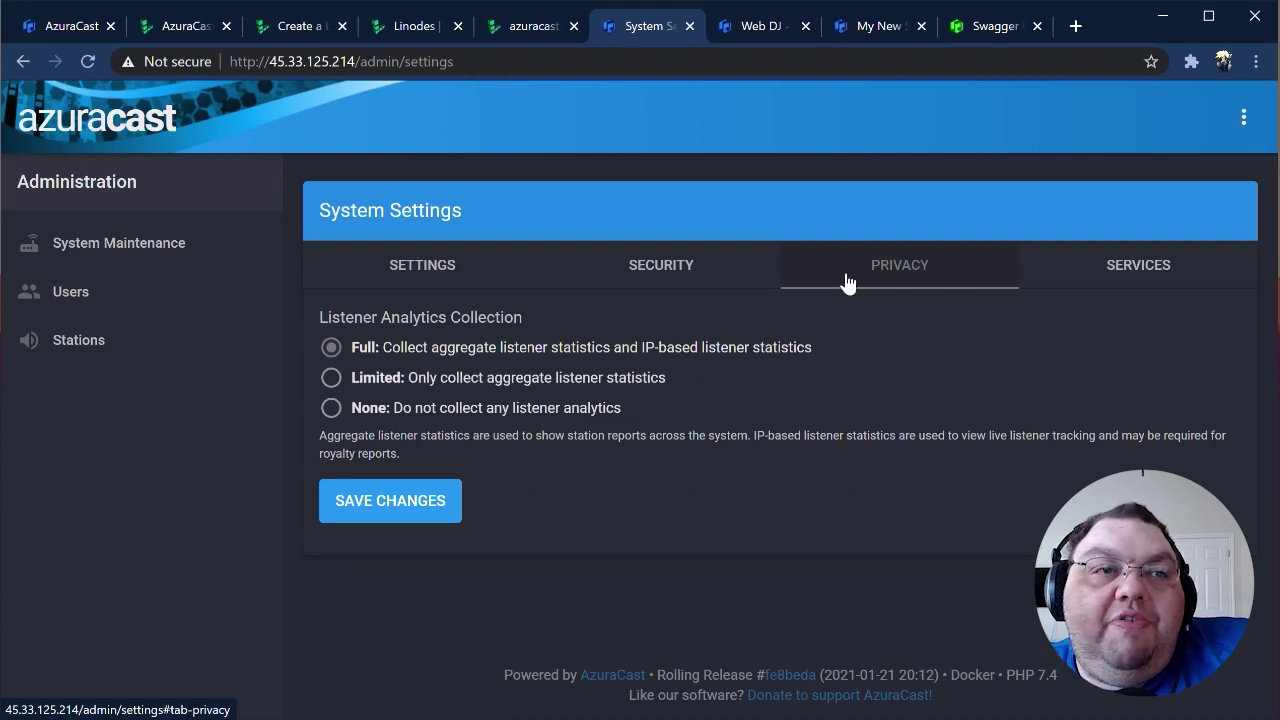
pyautogui.click(1075, 289)
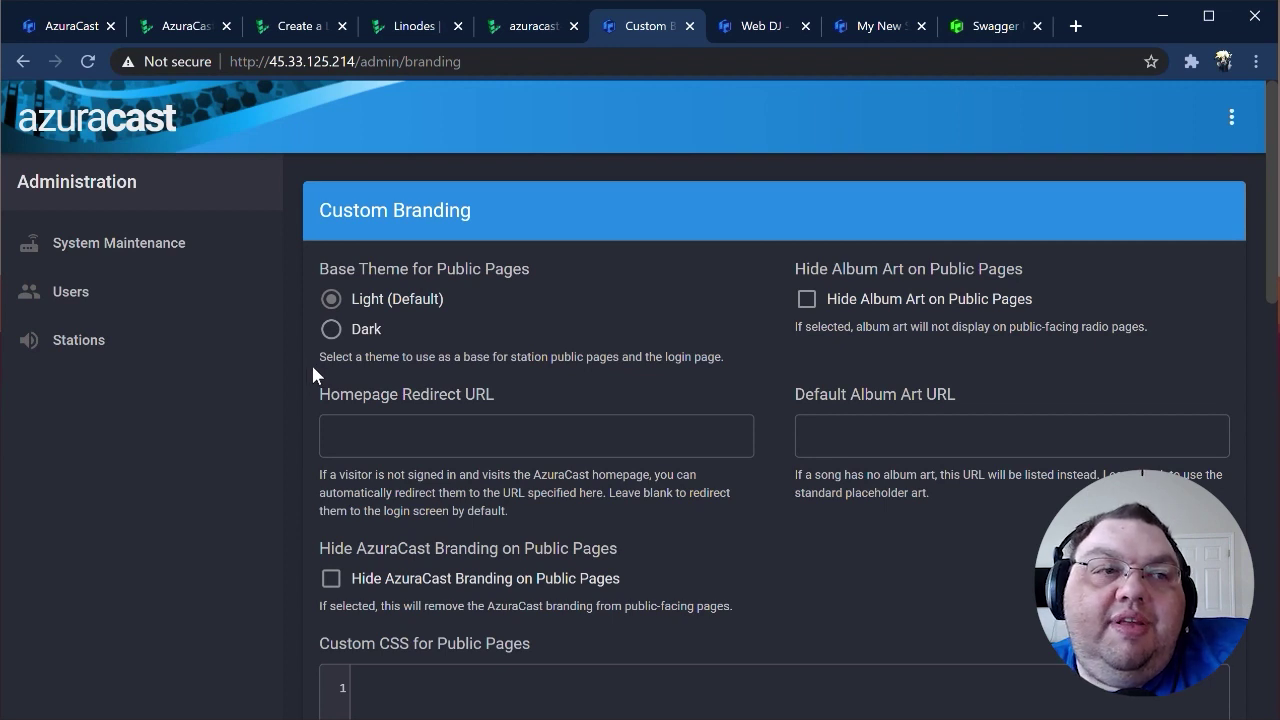
pyautogui.scroll(-4, 312, 377)
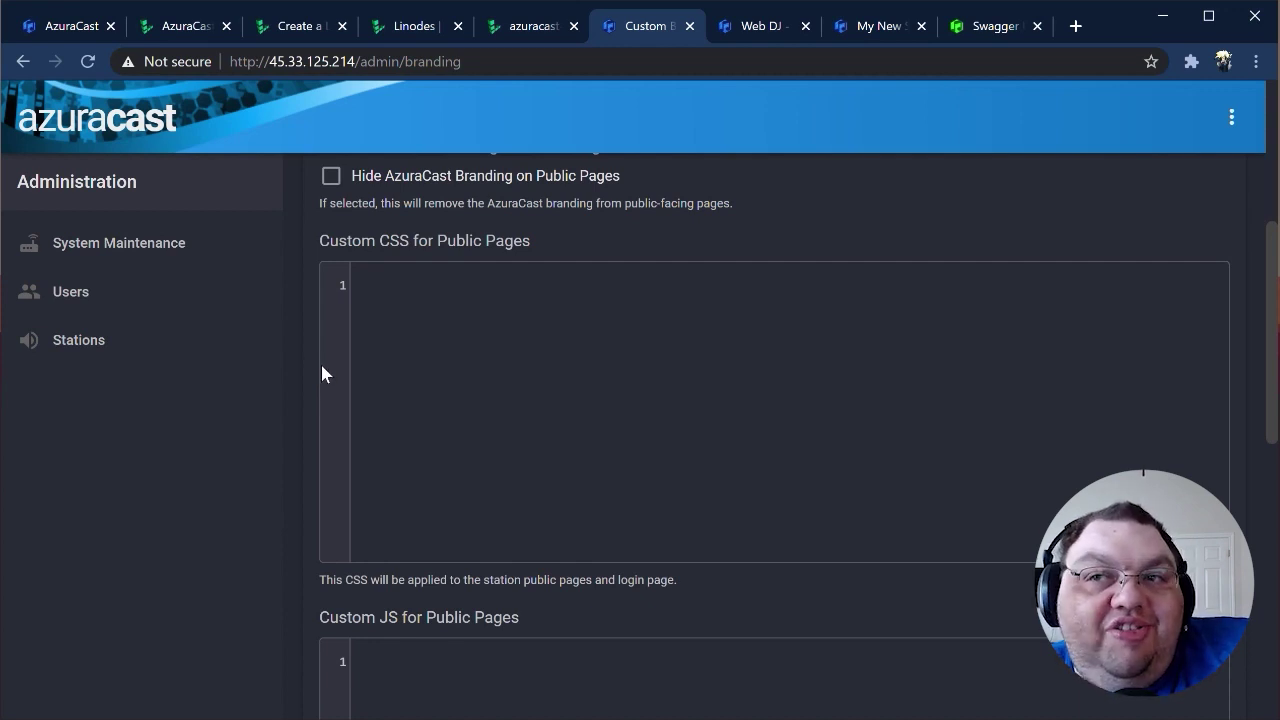
pyautogui.click(171, 243)
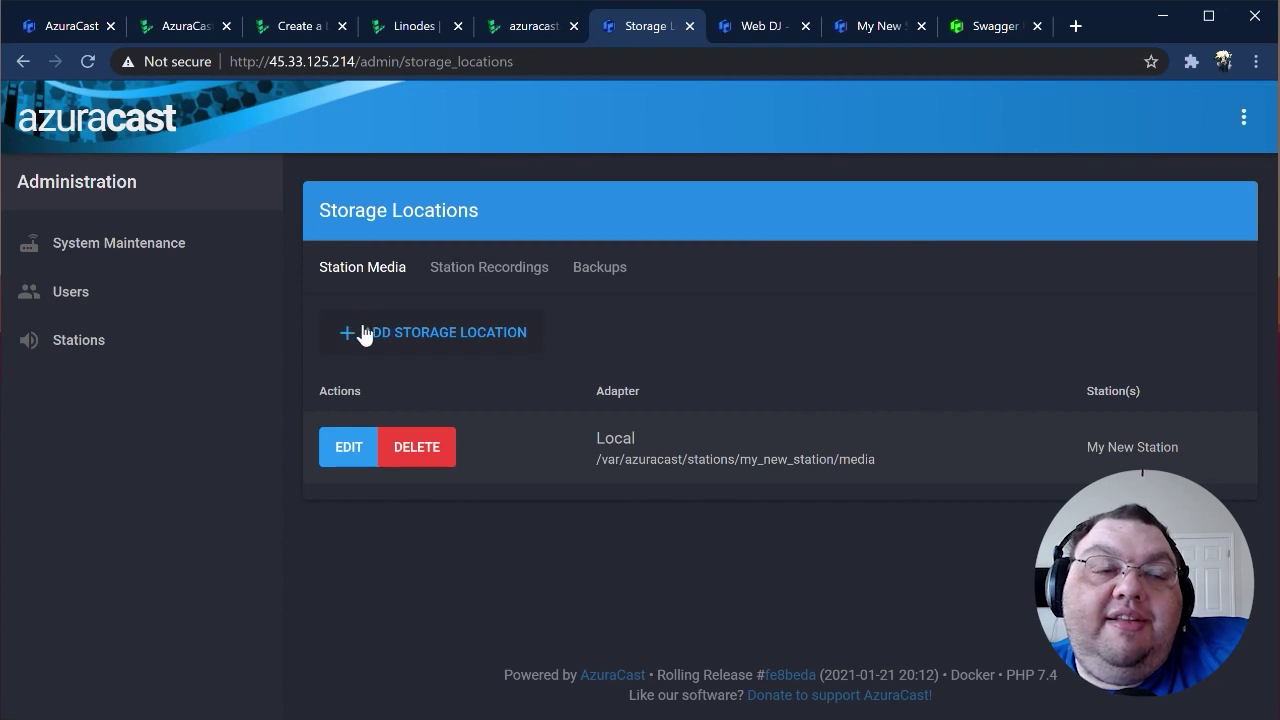
# Step: Check the Backups page and the Users list, then return to Permissions
pyautogui.click(599, 268)
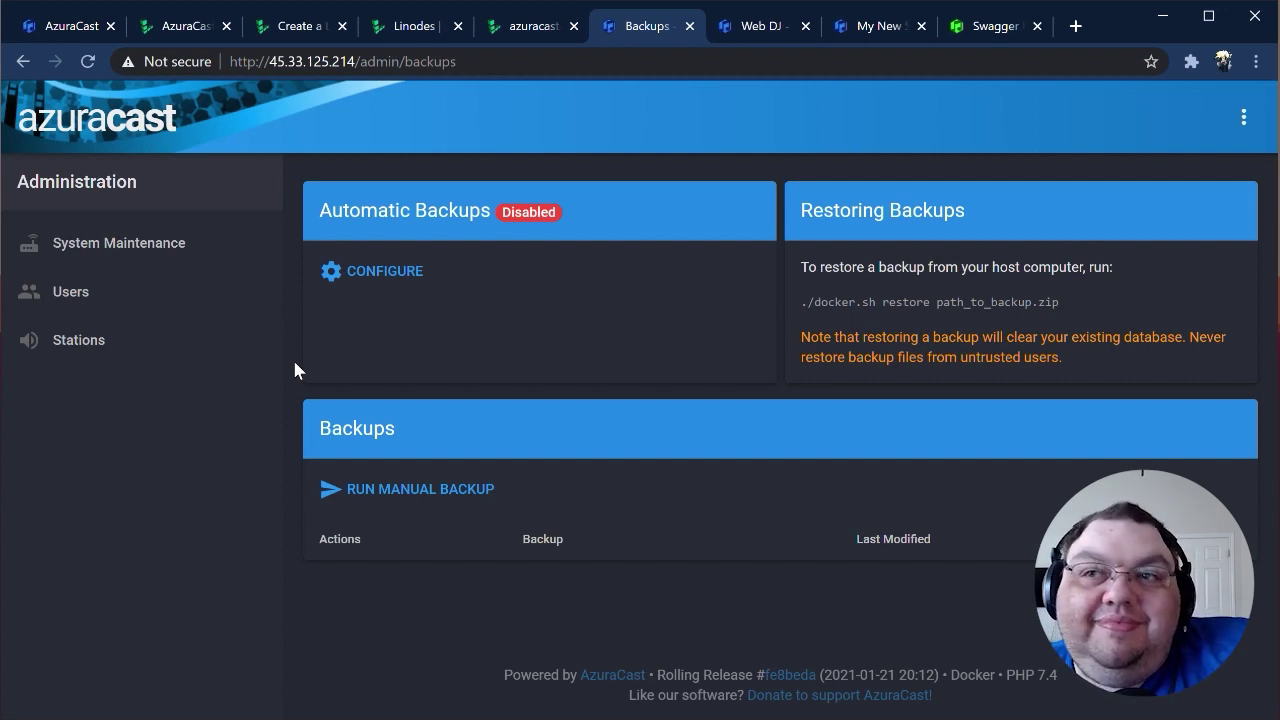
pyautogui.click(52, 290)
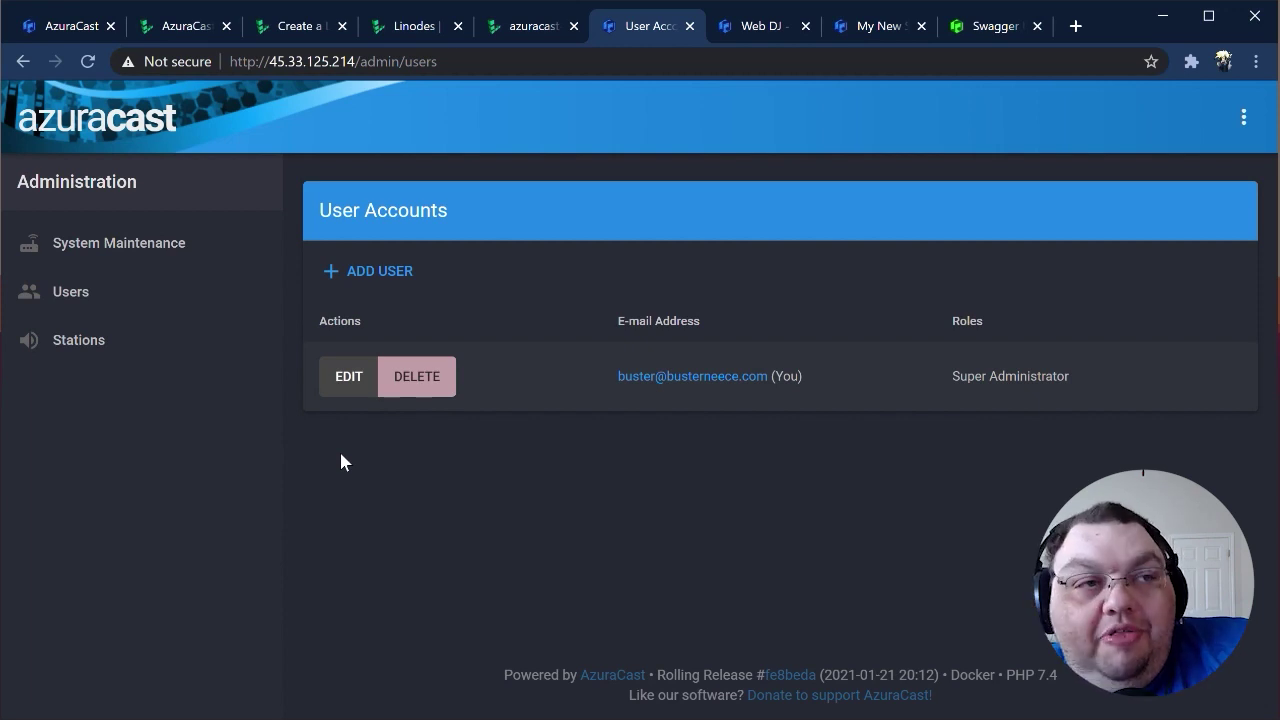
pyautogui.hotkey('alt', 'Left')
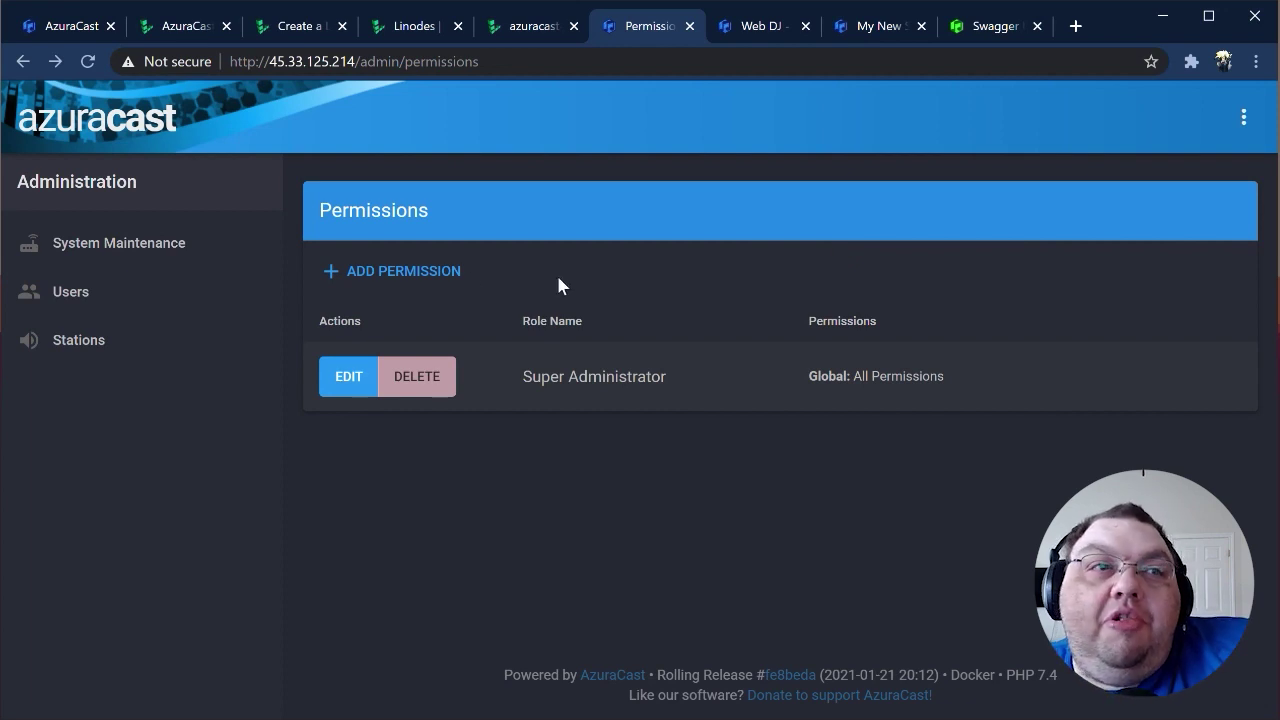
# Step: Start a new permission role with View Administration Page, then return to the Administration overview
pyautogui.click(423, 273)
pyautogui.click(516, 399)
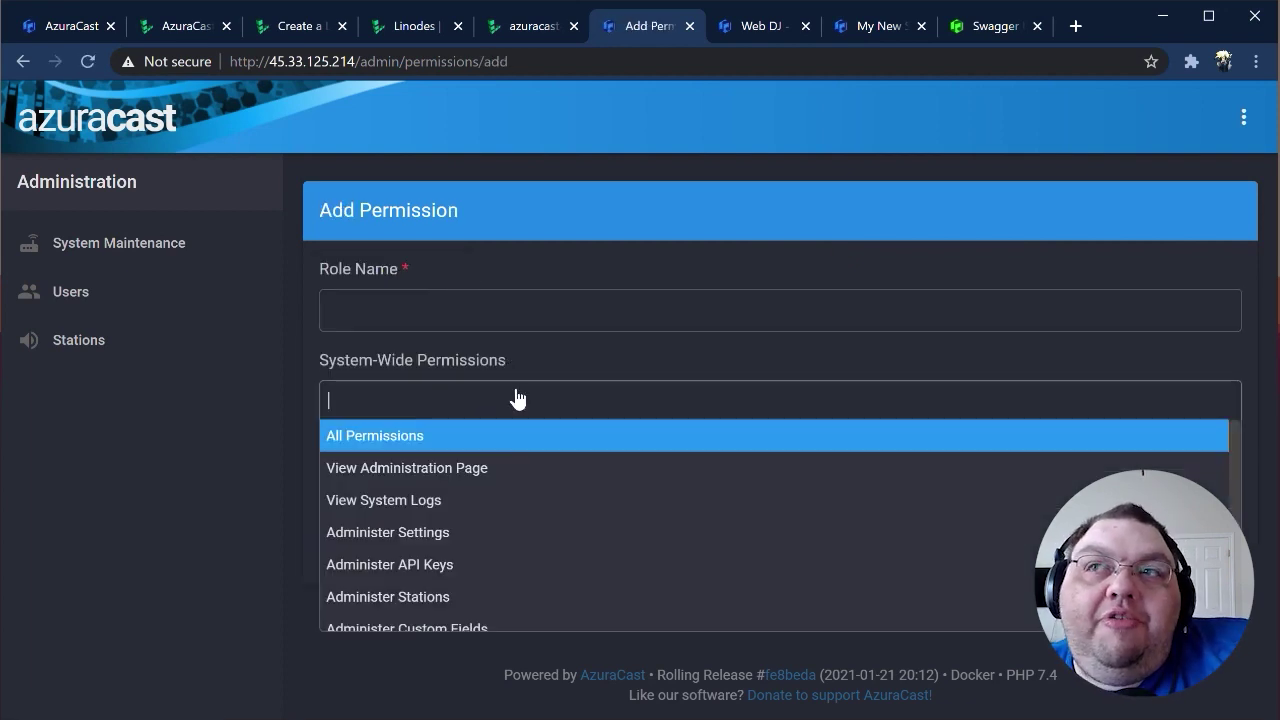
pyautogui.click(463, 468)
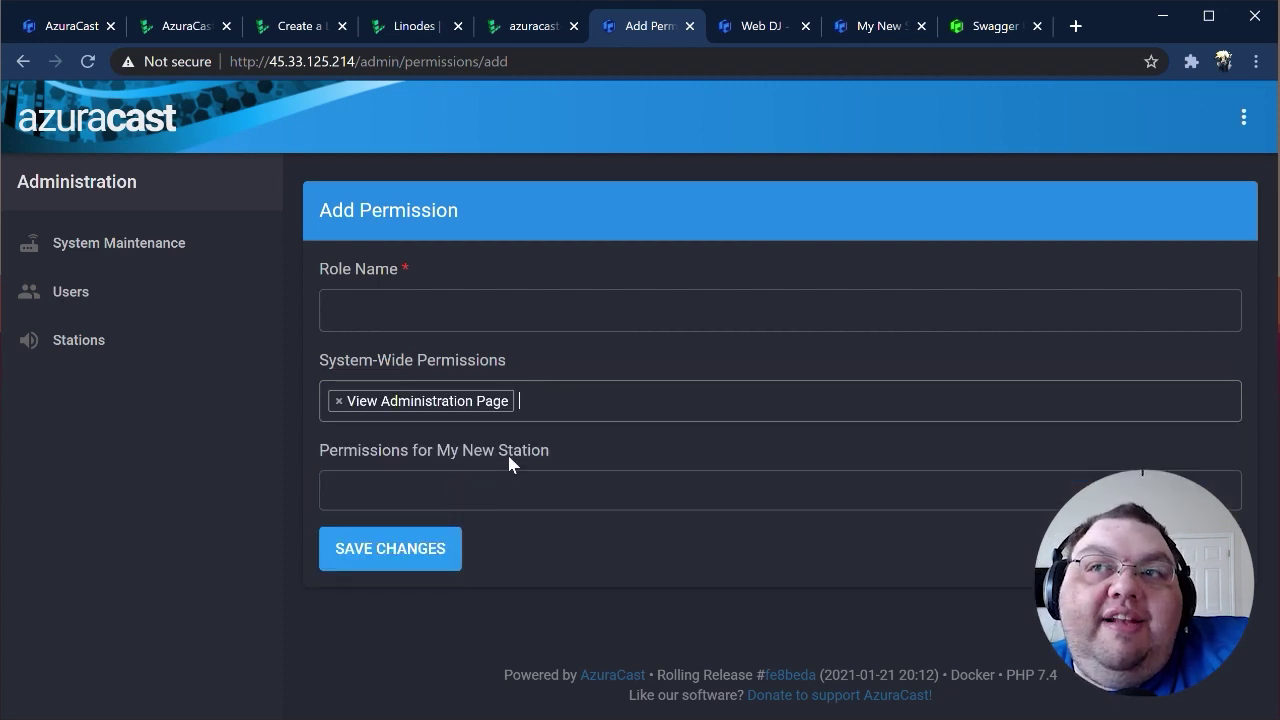
pyautogui.click(506, 316)
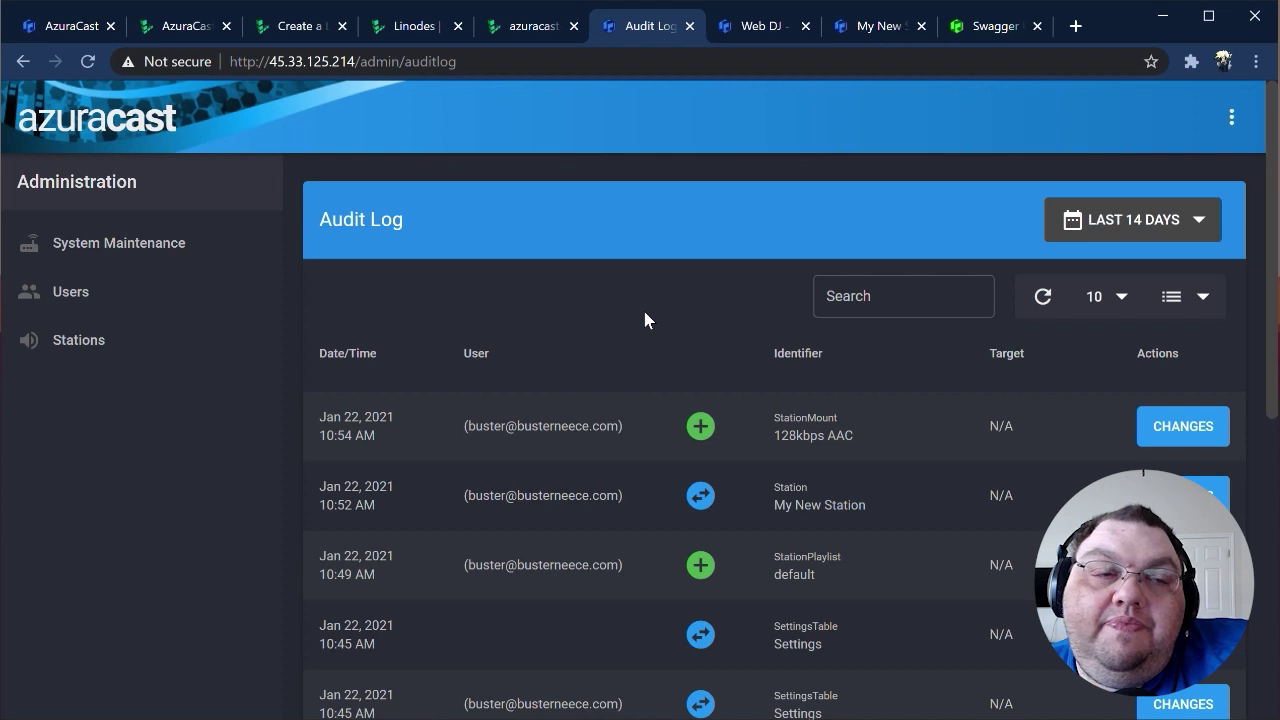
pyautogui.hotkey('alt', 'Left')
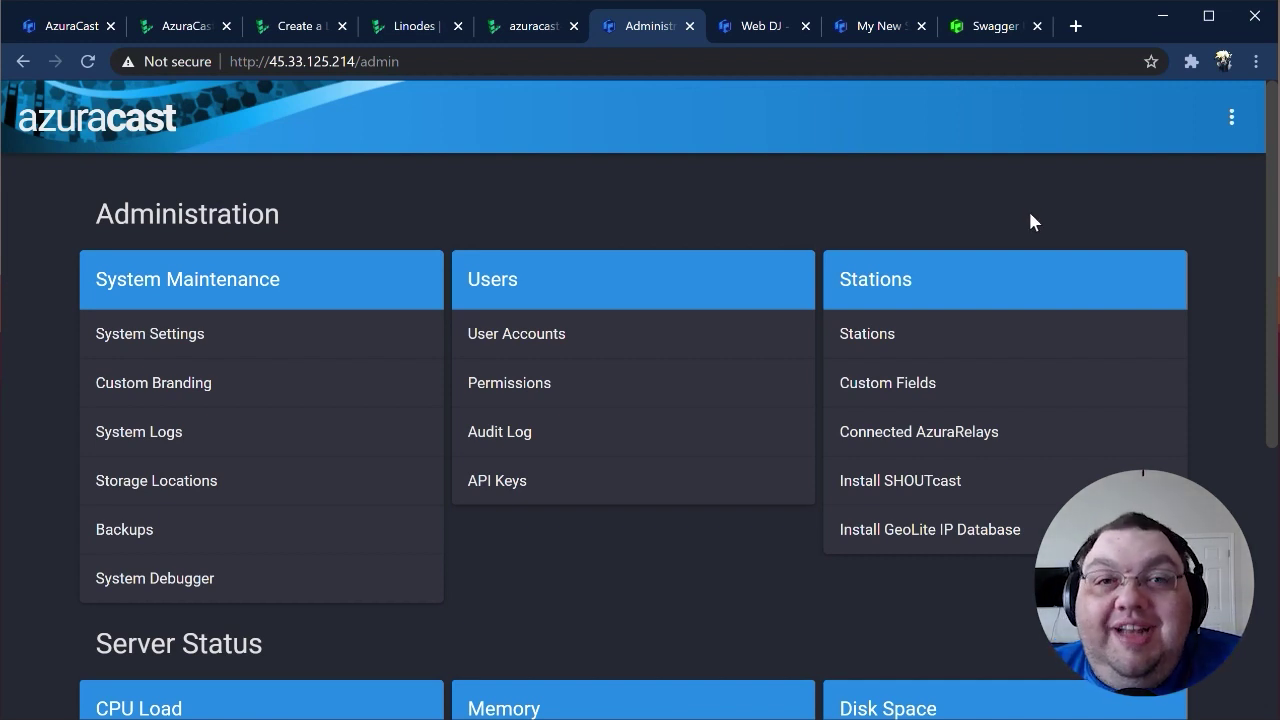
# Step: View the AzuraCast Swagger API docs, then switch to the Linode Linodes tab
pyautogui.click(974, 10)
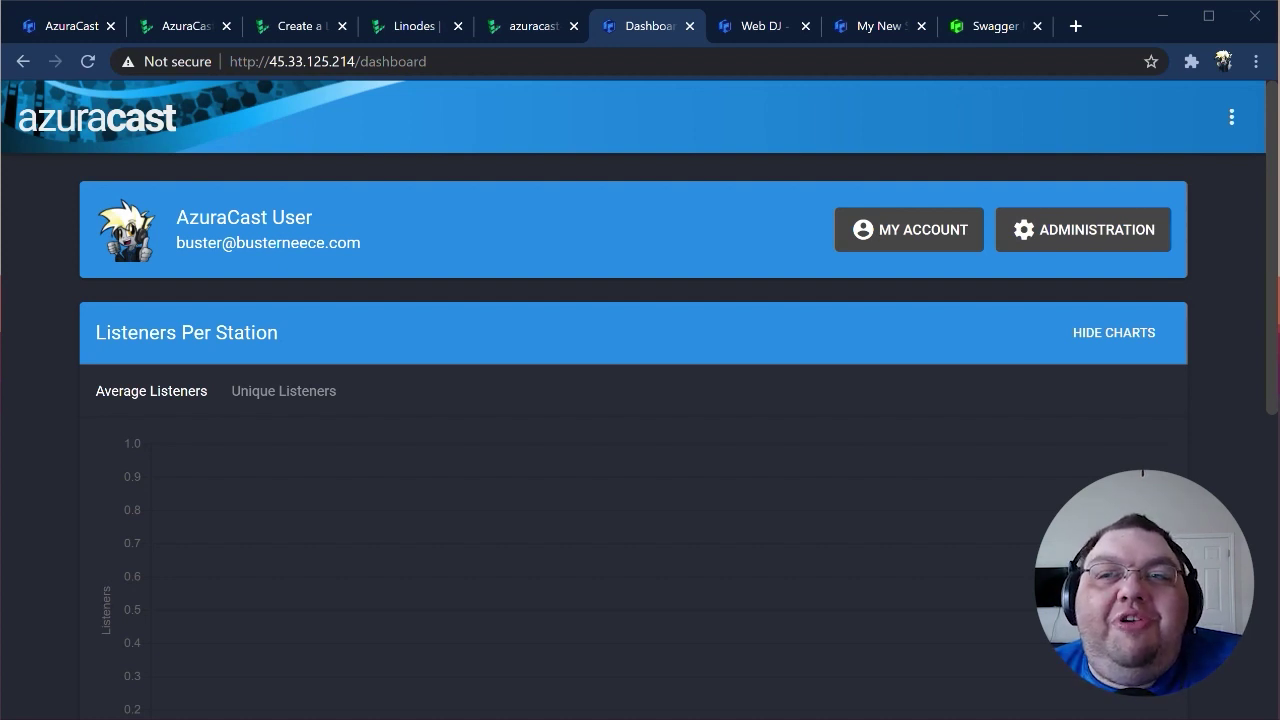
pyautogui.click(391, 31)
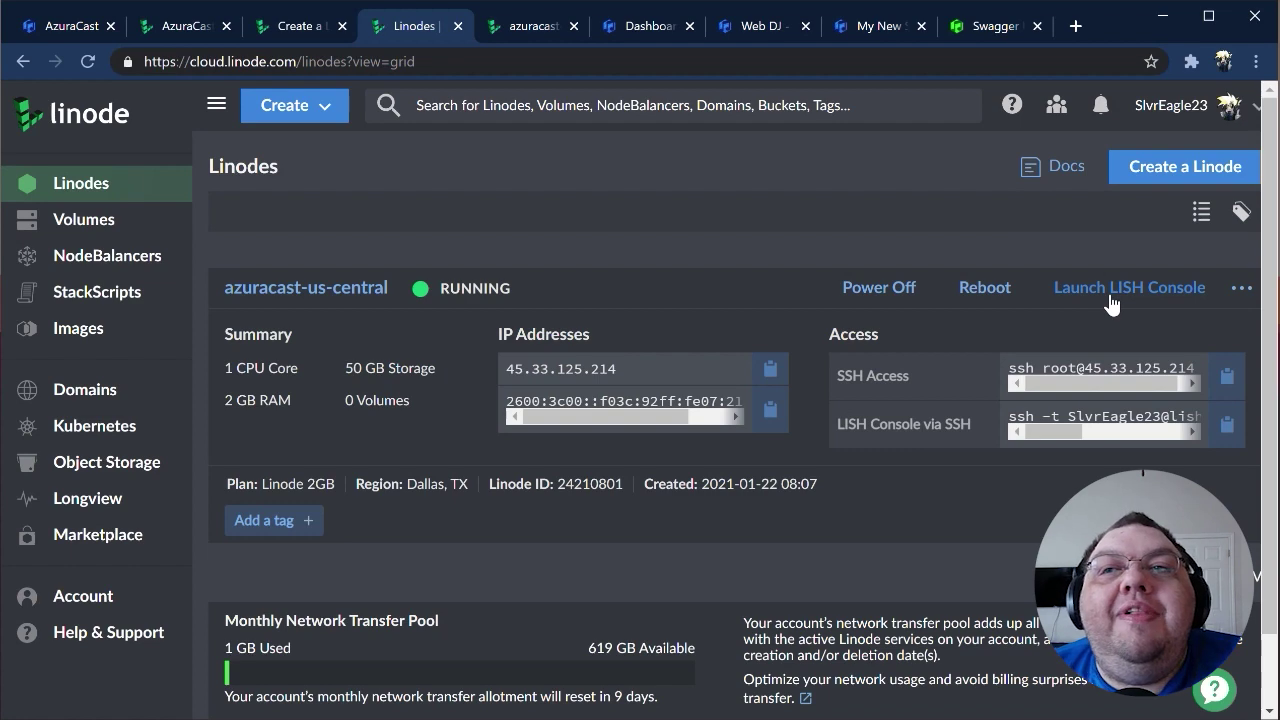
# Step: In the server's LISH console, run ./docker.sh update-self and then ./docker.sh update
pyautogui.click(528, 36)
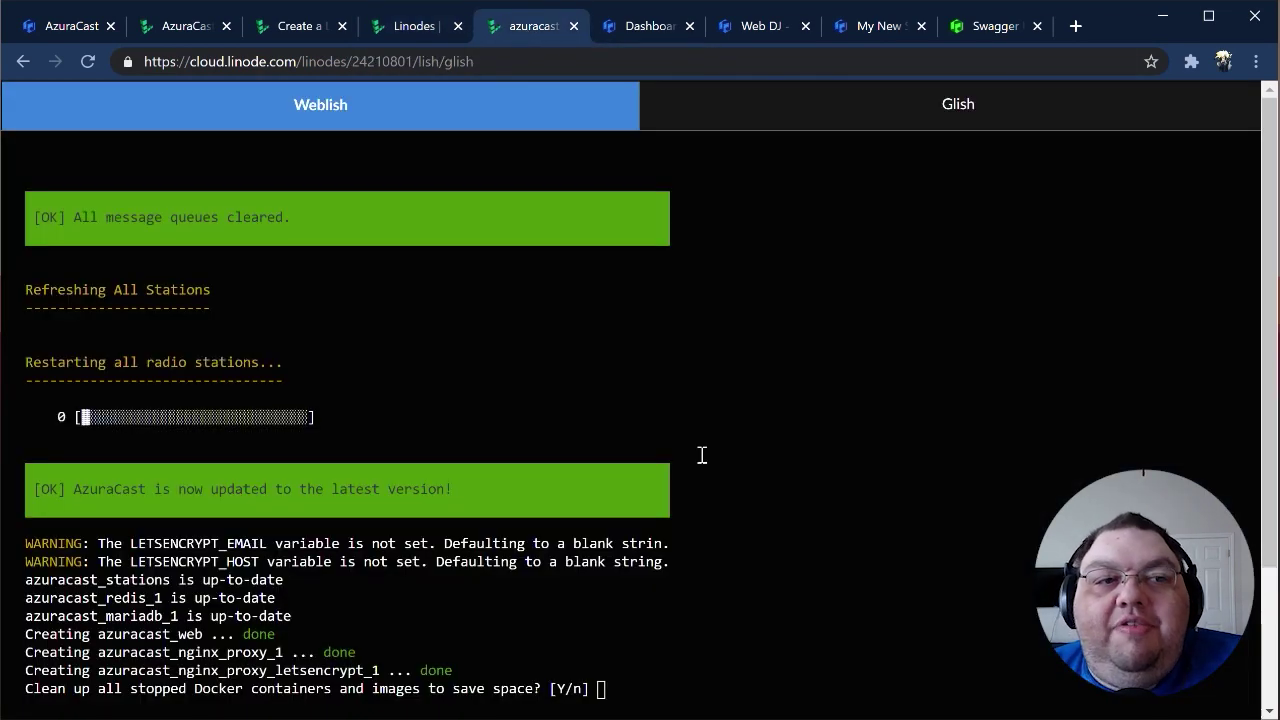
pyautogui.press('Return')
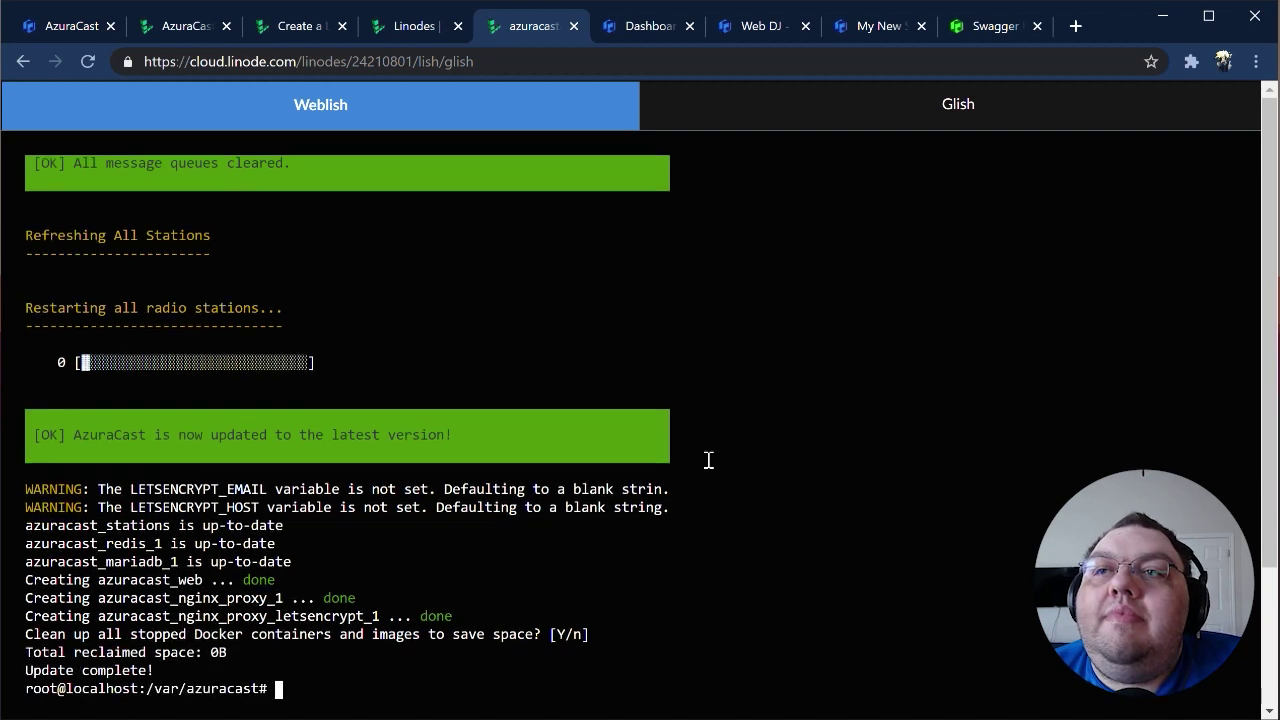
pyautogui.click(668, 125)
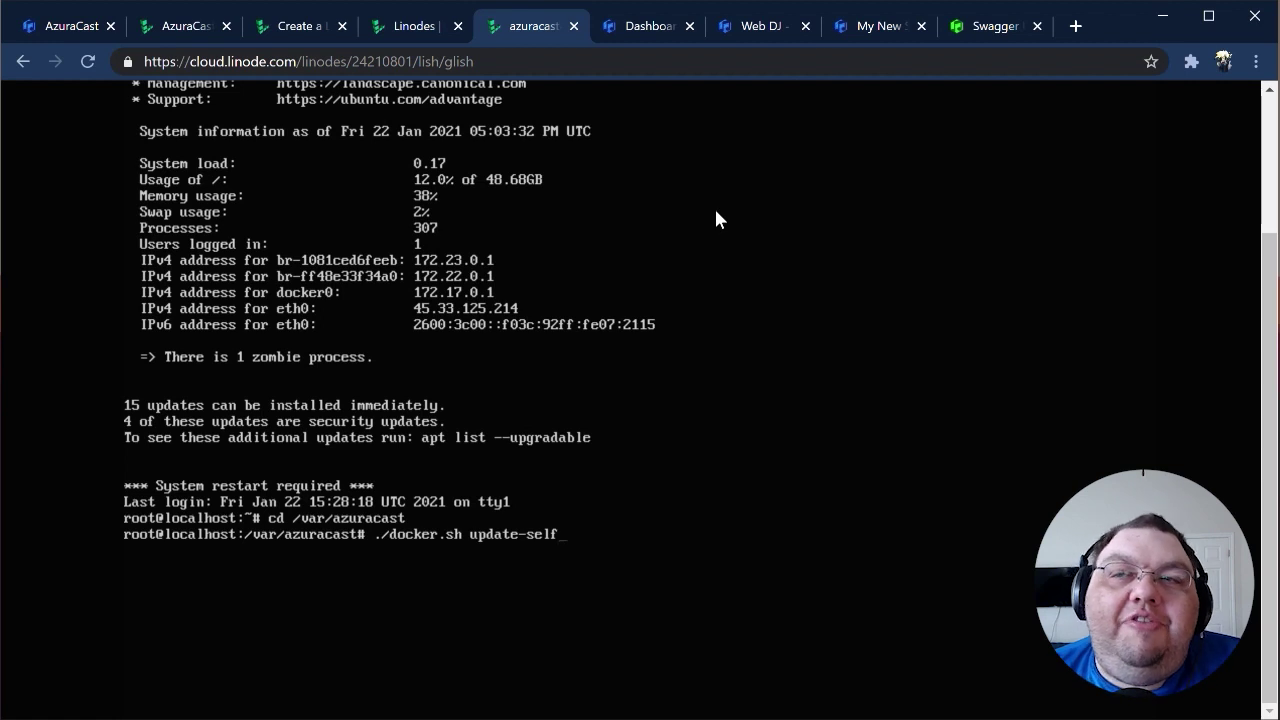
pyautogui.press('Return')
pyautogui.write('./docker.sh update')
pyautogui.press('Return')
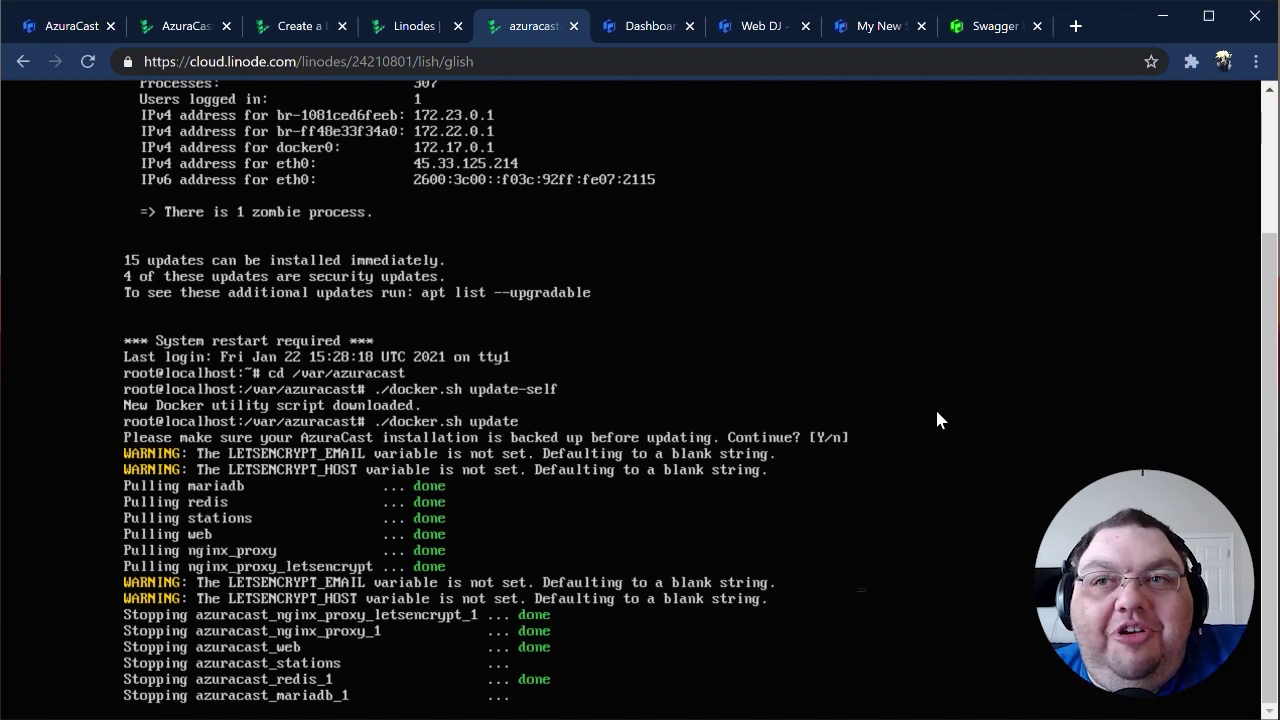
# Step: Show the azuracast.com homepage in the first browser tab
pyautogui.click(65, 26)
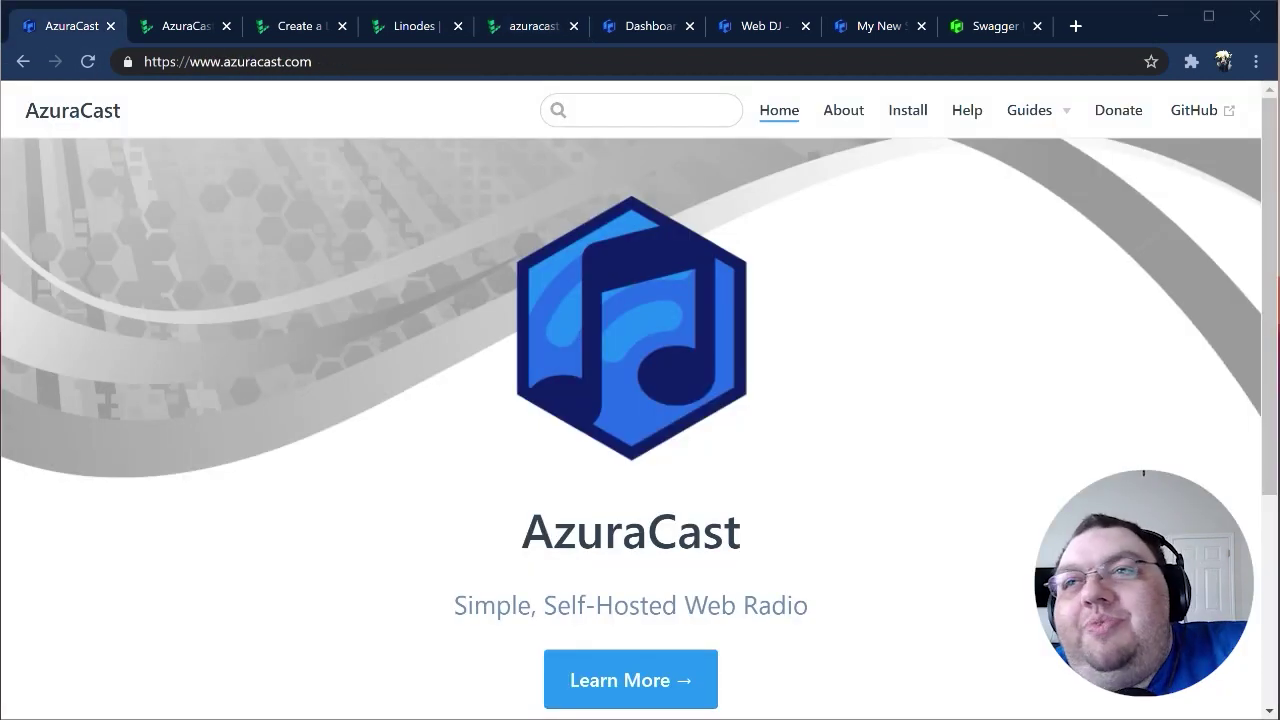